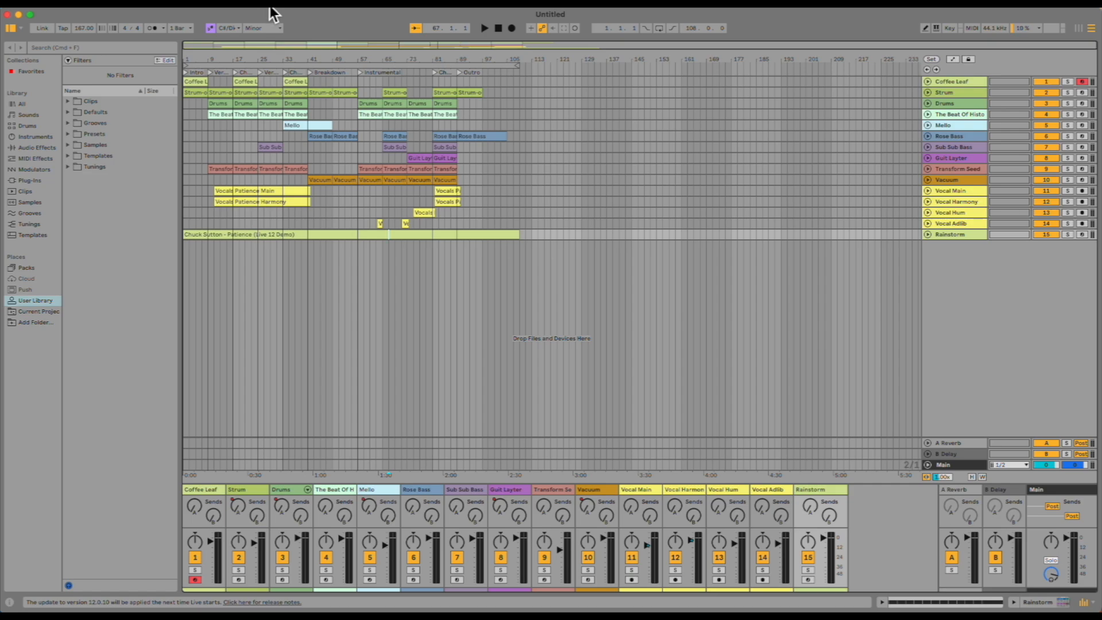
{"action": "left_click", "coordinate": [276, 8]}
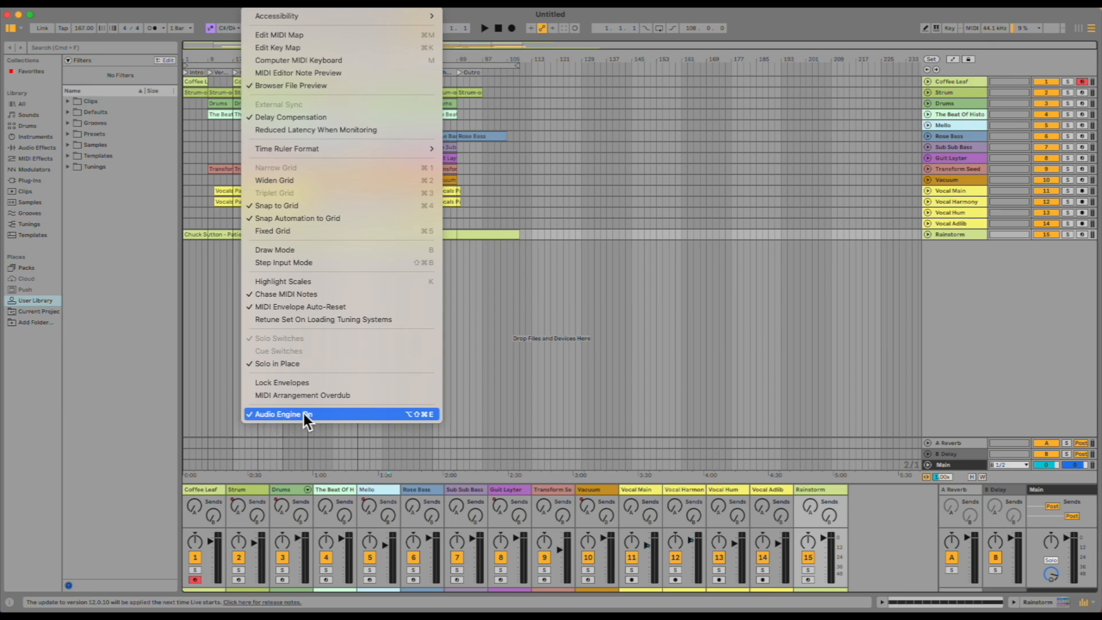
{"action": "left_click", "coordinate": [298, 4]}
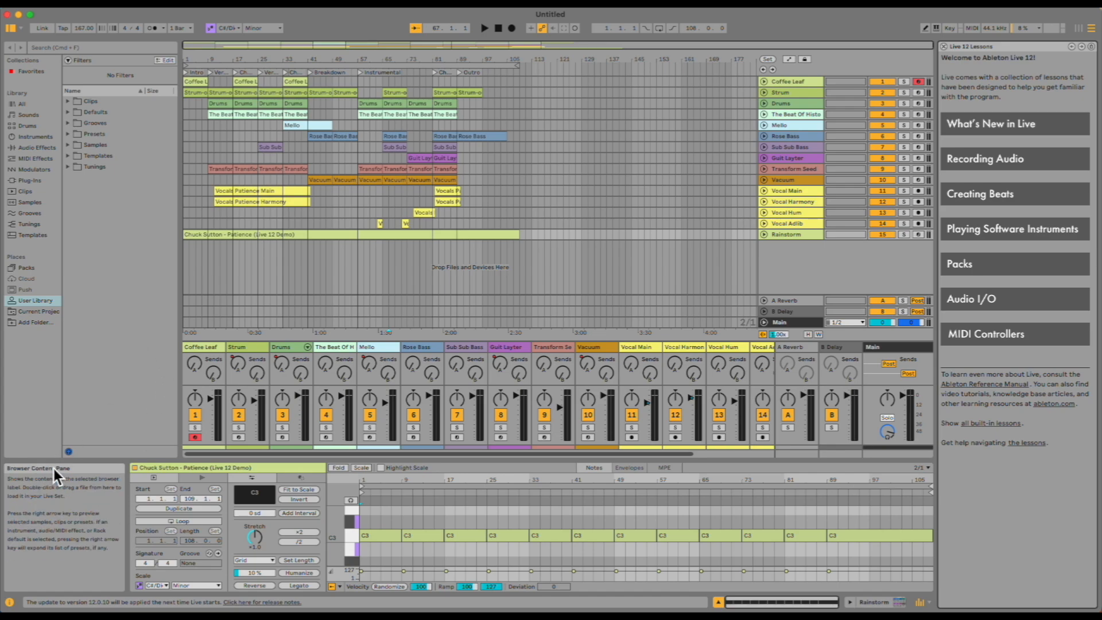
{"action": "left_click", "coordinate": [199, 9]}
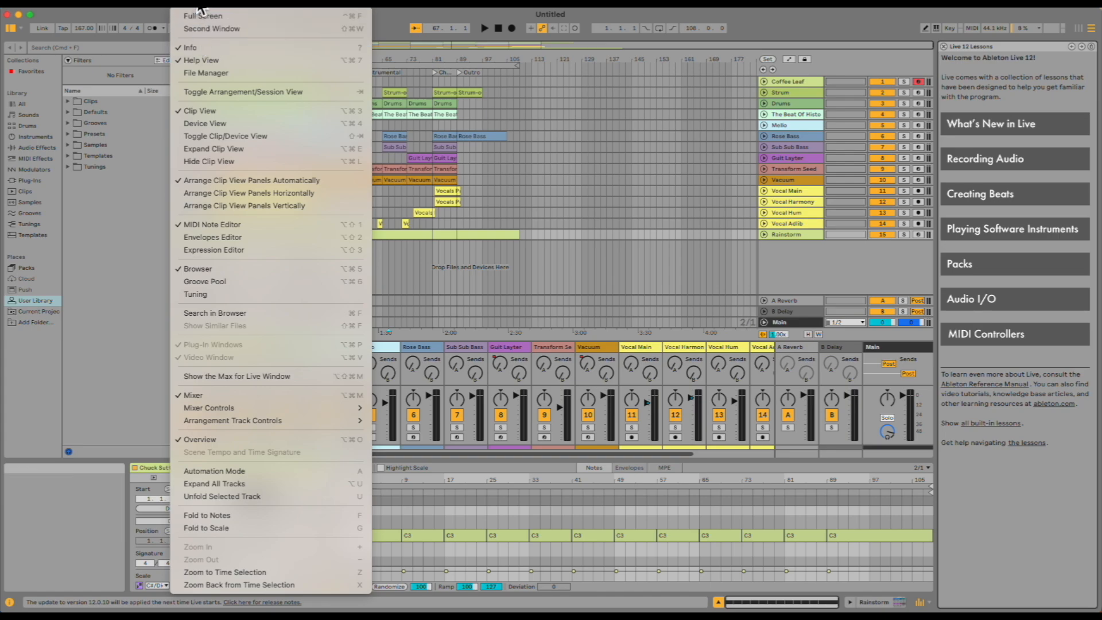
{"action": "left_click", "coordinate": [116, 199]}
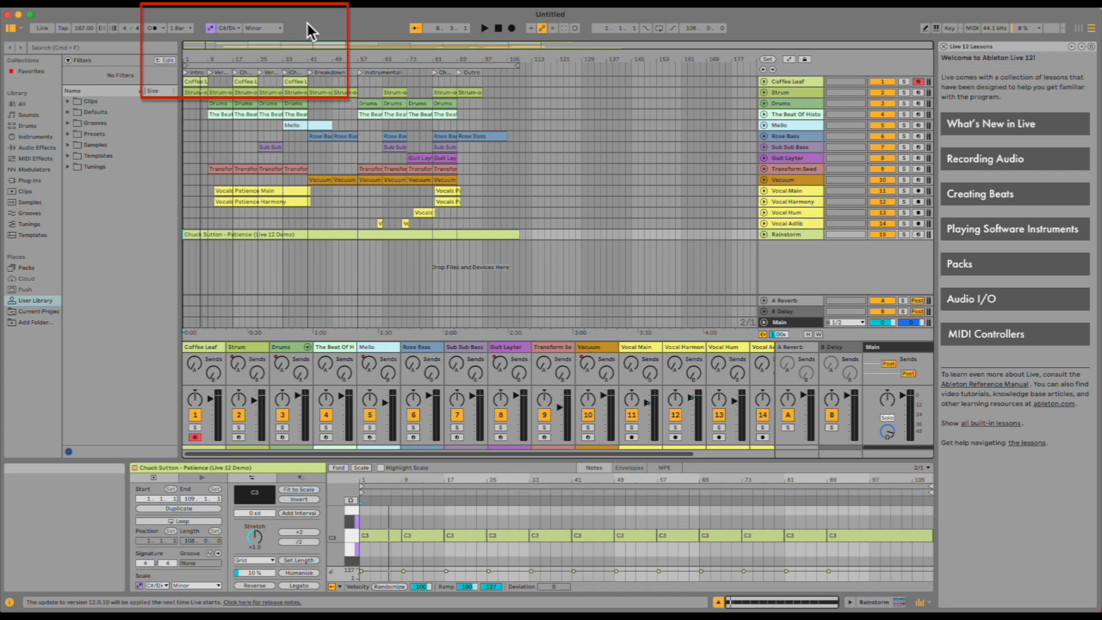
Switch to Session View and back to Arrangement View.
{"action": "left_click", "coordinate": [276, 30]}
{"action": "left_click", "coordinate": [274, 30]}
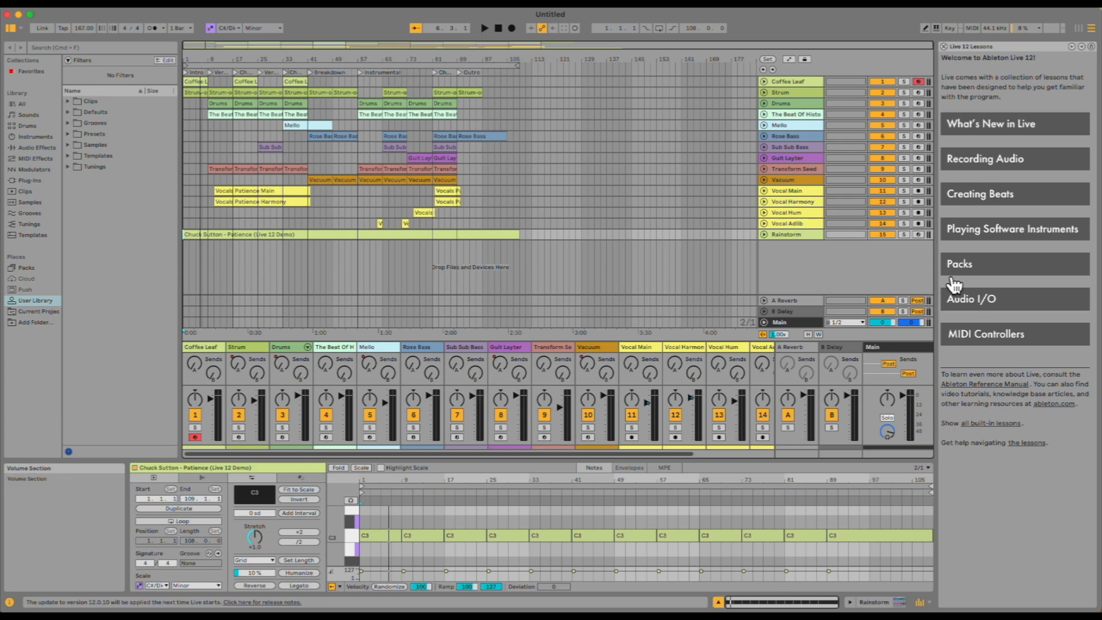
{"action": "left_click", "coordinate": [1080, 30]}
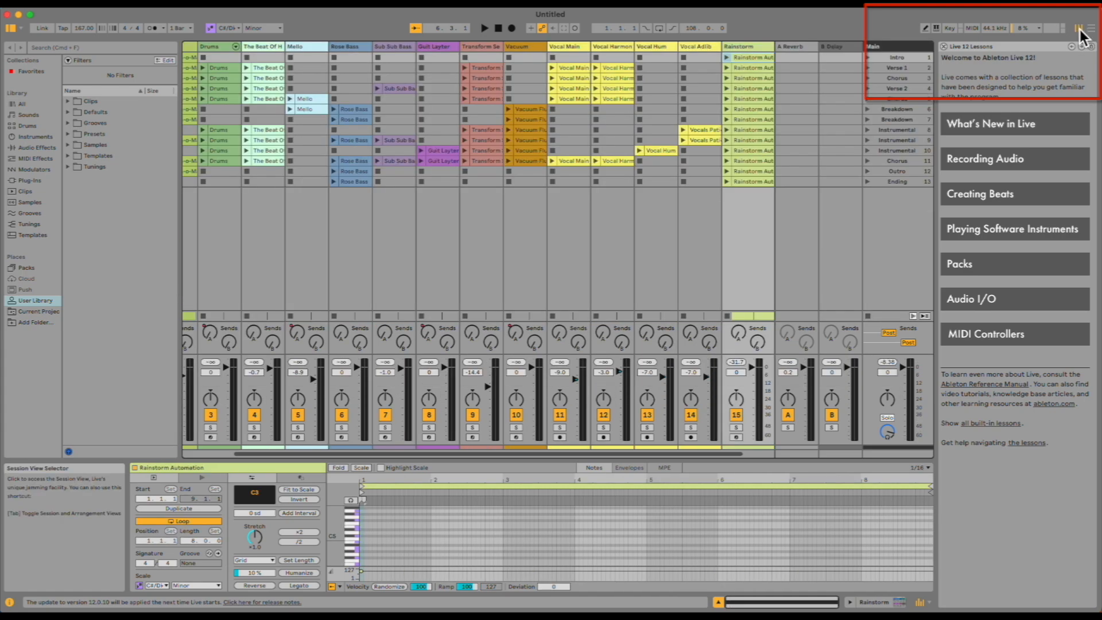
{"action": "left_click", "coordinate": [1085, 29]}
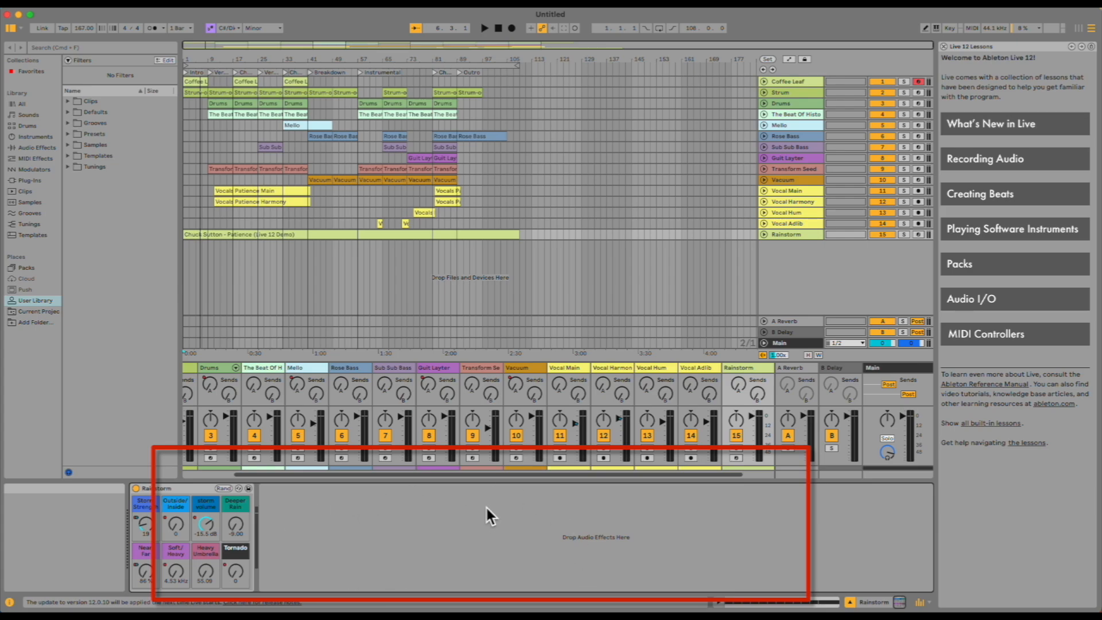
Select a Transform Seed clip, then solo the Coffee Leaf, Strum and Drums tracks in turn.
{"action": "left_click", "coordinate": [243, 170]}
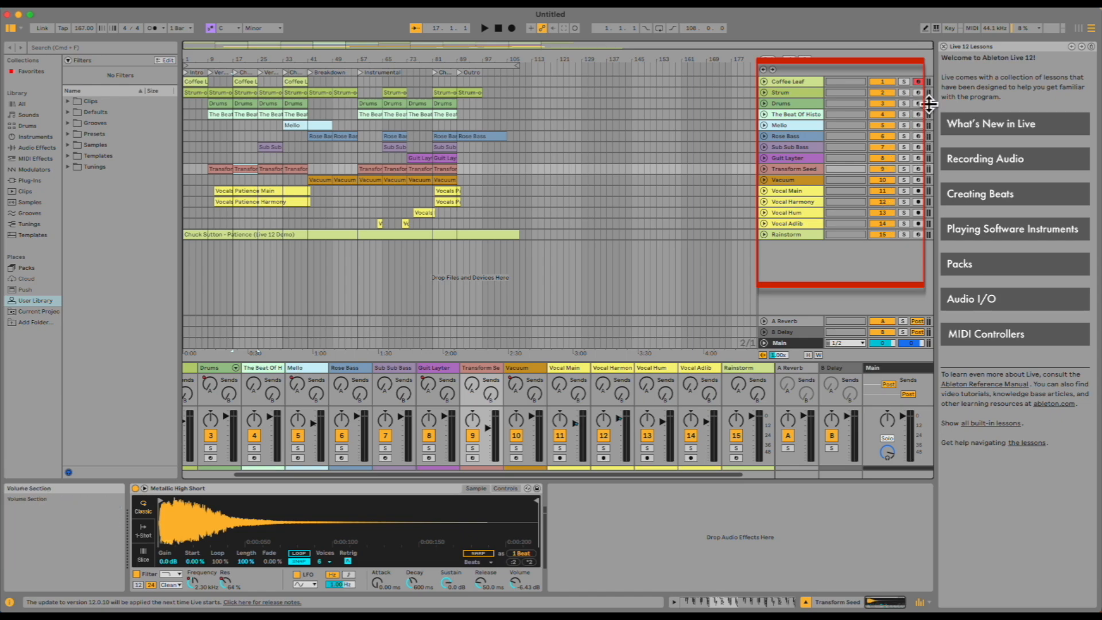
{"action": "left_click", "coordinate": [904, 81]}
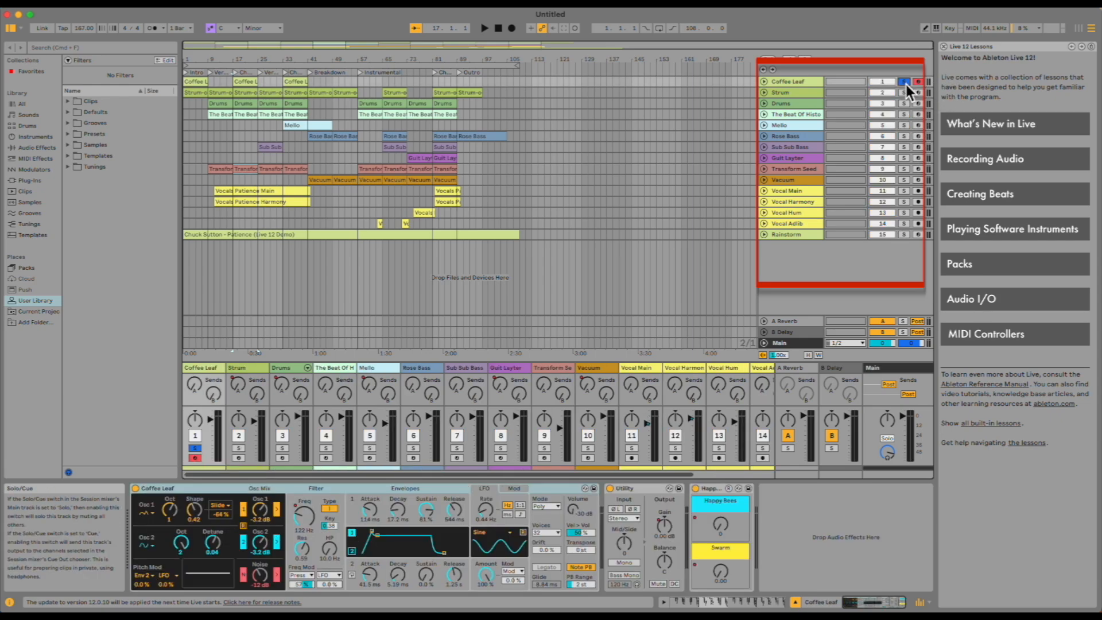
{"action": "left_click", "coordinate": [906, 93]}
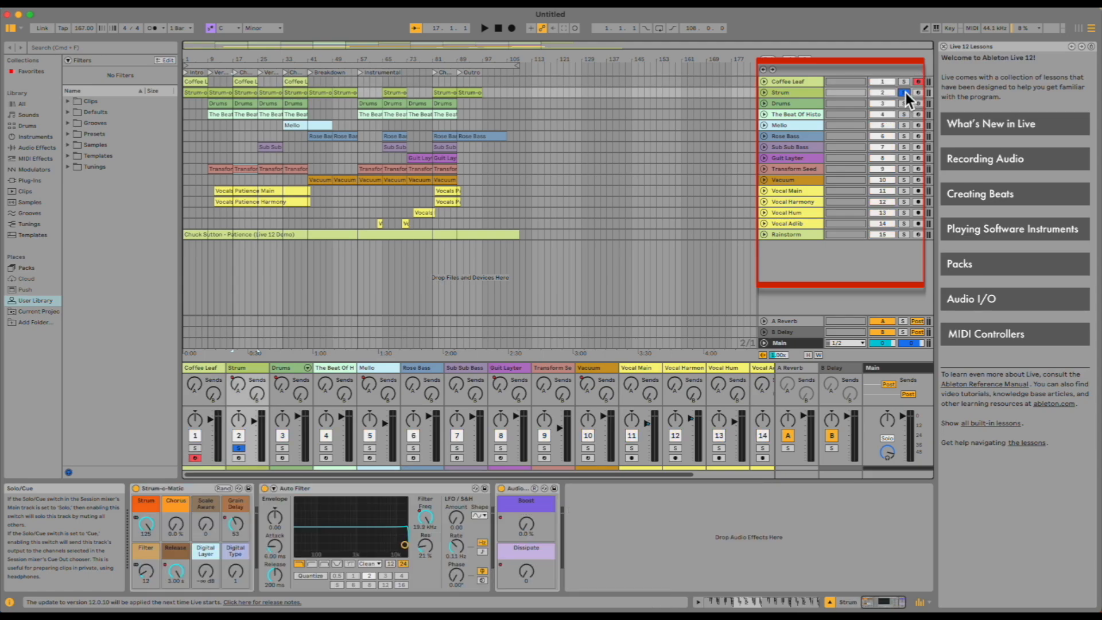
{"action": "left_click", "coordinate": [905, 92]}
{"action": "left_click", "coordinate": [905, 108]}
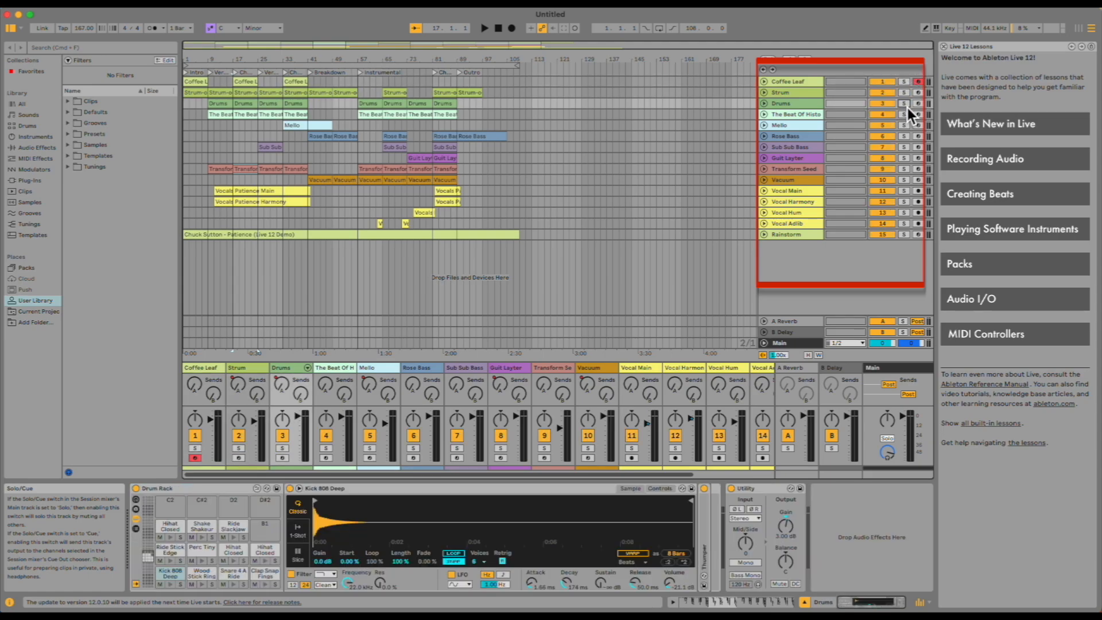
{"action": "left_click", "coordinate": [905, 106]}
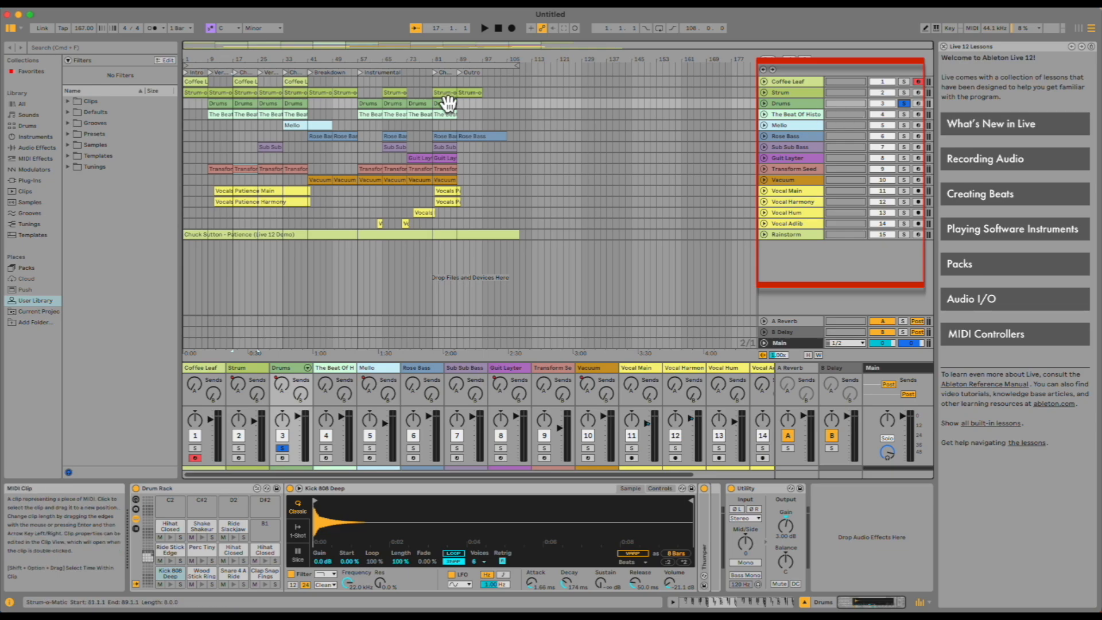
Play the song from the Verse locator and stop playback.
{"action": "left_click", "coordinate": [212, 74]}
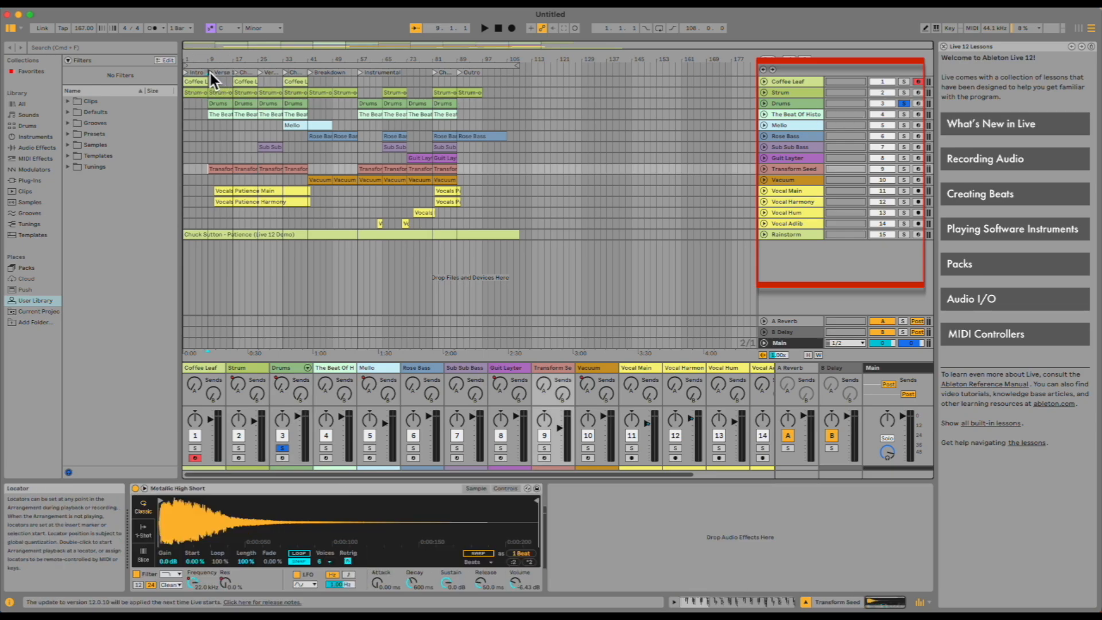
{"action": "key", "text": "space"}
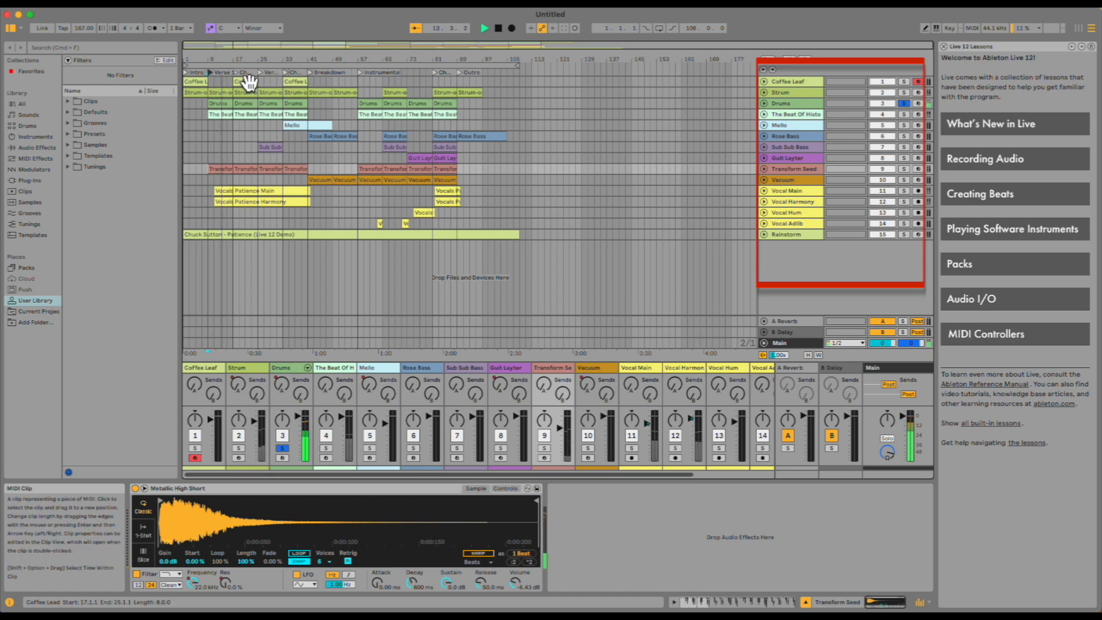
{"action": "key", "text": "space"}
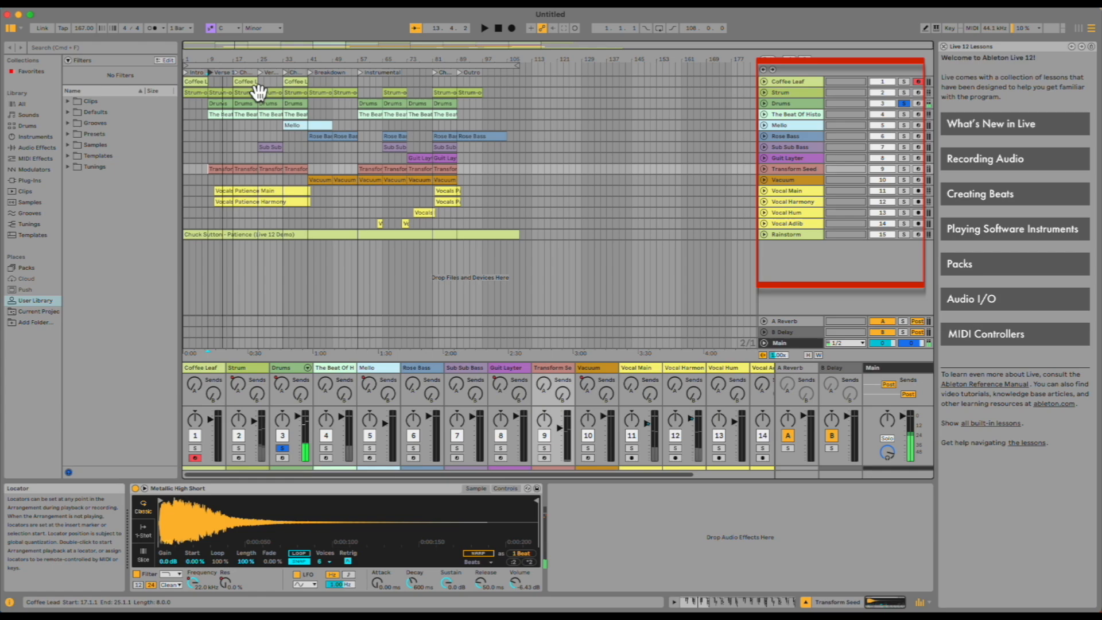
Move the solo from the Drums track to the Transform Seed track.
{"action": "left_click", "coordinate": [904, 105]}
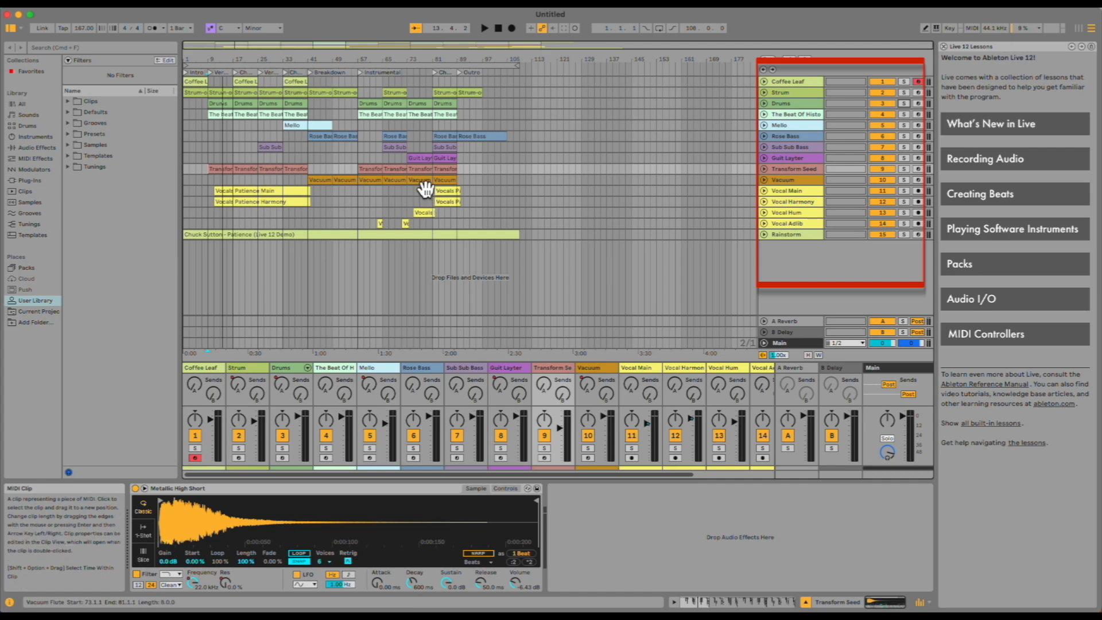
{"action": "left_click", "coordinate": [906, 171]}
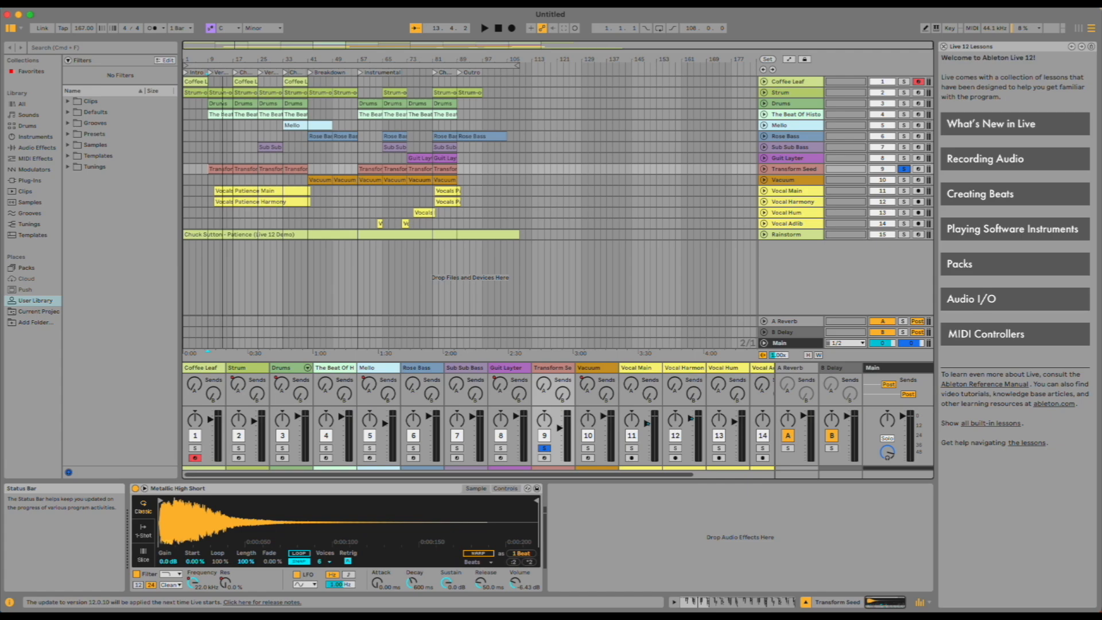
Unfold the Drums track, adjust its volume, and reset it to 0 dB.
{"action": "left_click", "coordinate": [780, 105]}
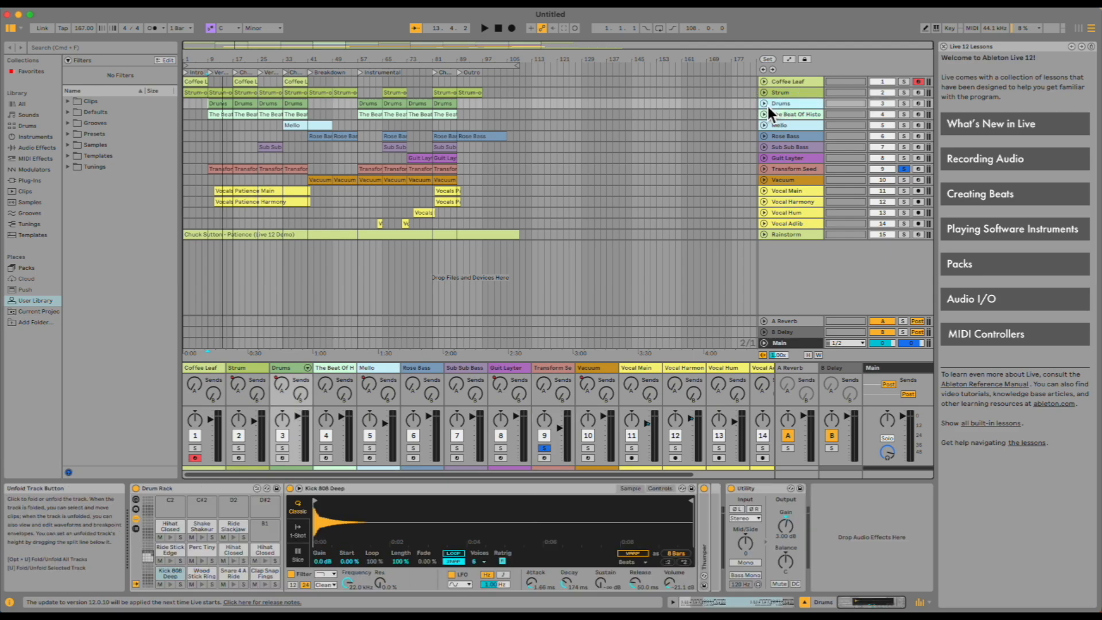
{"action": "left_click", "coordinate": [764, 104]}
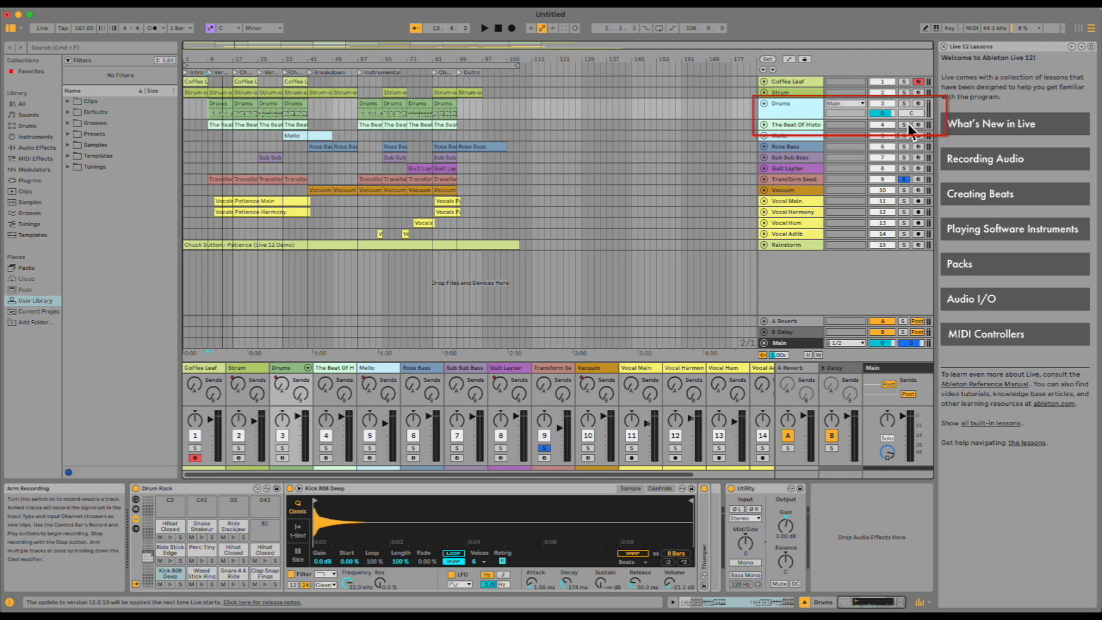
{"action": "left_click", "coordinate": [891, 116]}
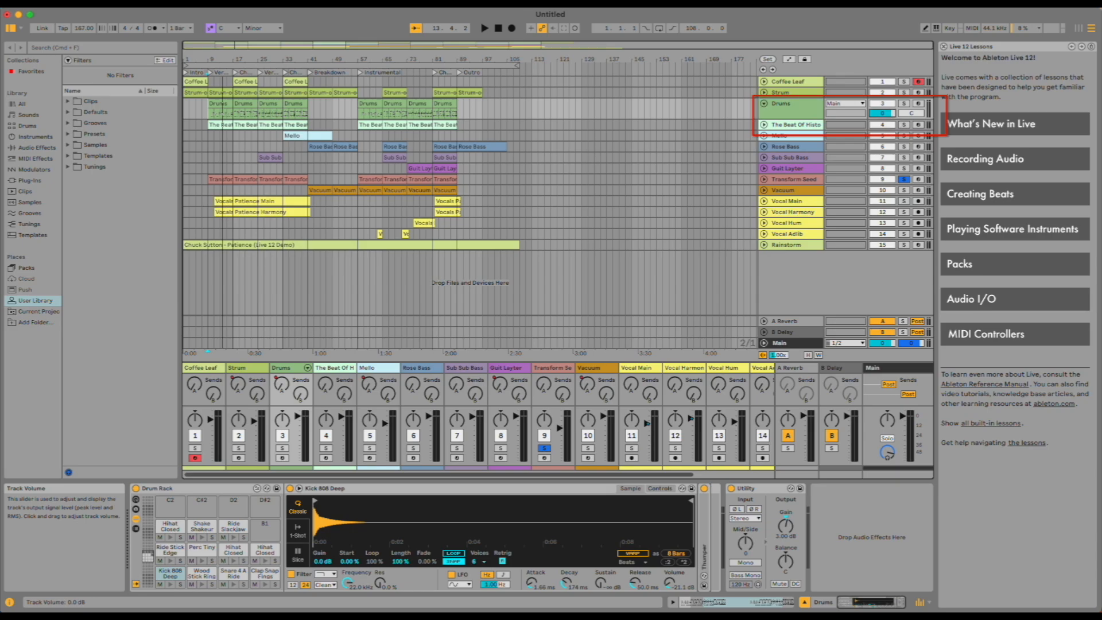
{"action": "mouse_move", "coordinate": [891, 116]}
{"action": "left_mouse_down"}
{"action": "mouse_move", "coordinate": [891, 130]}
{"action": "mouse_move", "coordinate": [891, 119]}
{"action": "left_mouse_up"}
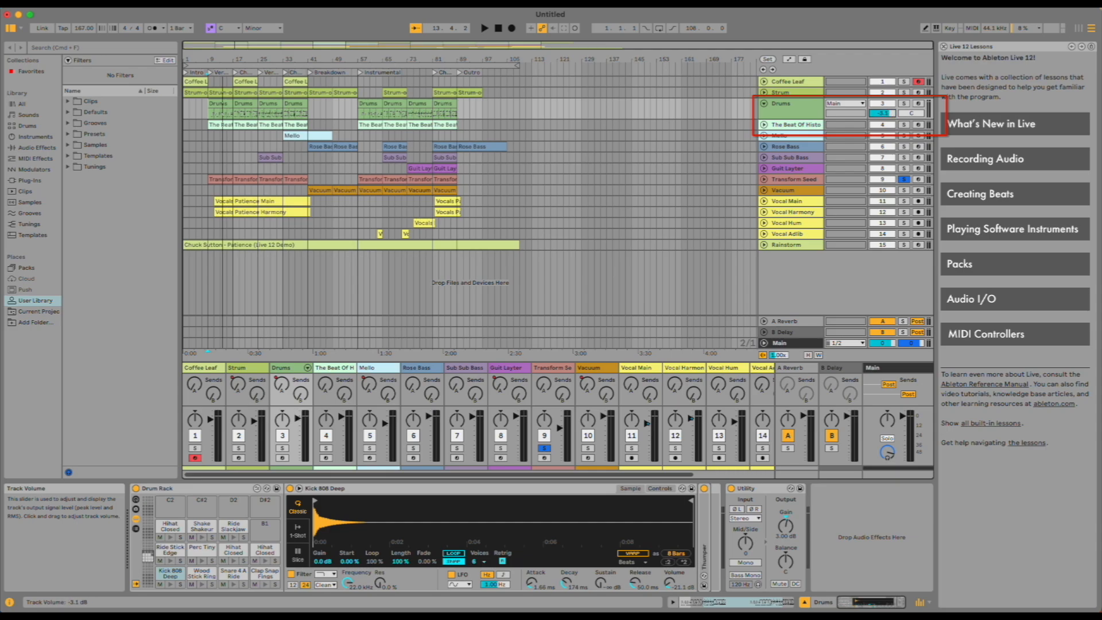
{"action": "double_click", "coordinate": [888, 113]}
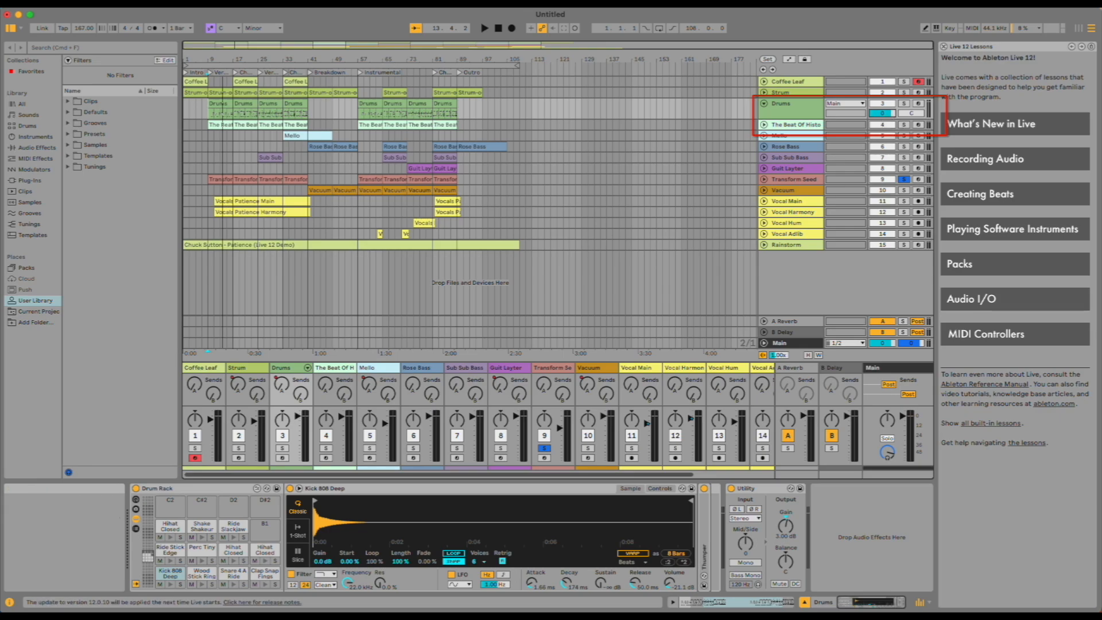
Fold Drums, unfold The Beat Of Histo track, and lower its volume to about -1.8 dB.
{"action": "left_click", "coordinate": [764, 104]}
{"action": "left_click", "coordinate": [765, 115]}
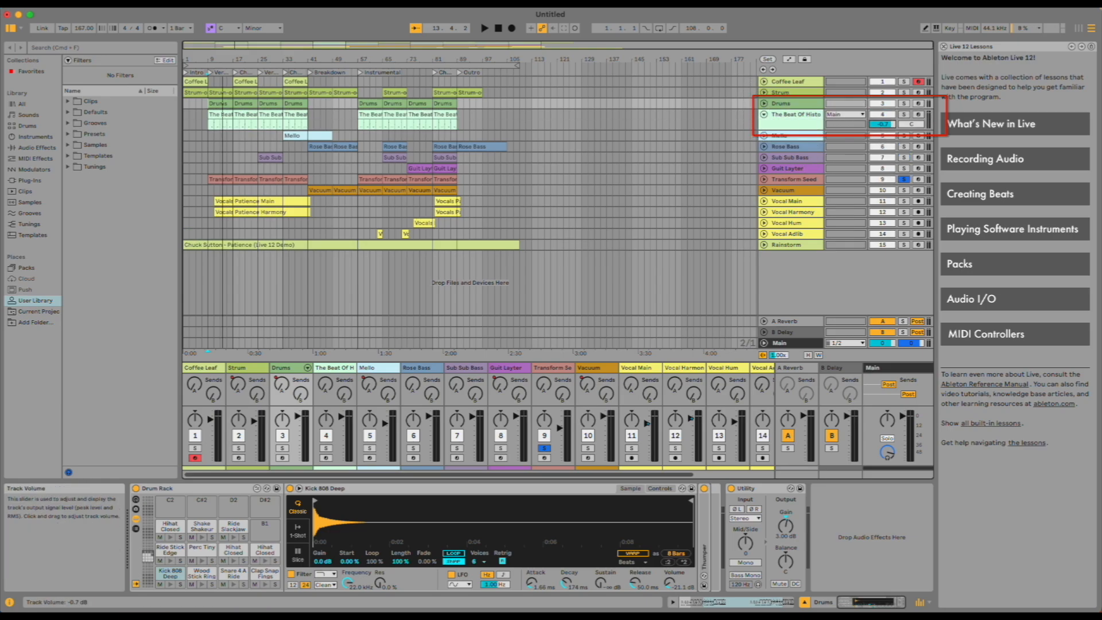
{"action": "left_click_drag", "start_coordinate": [882, 124], "coordinate": [893, 134]}
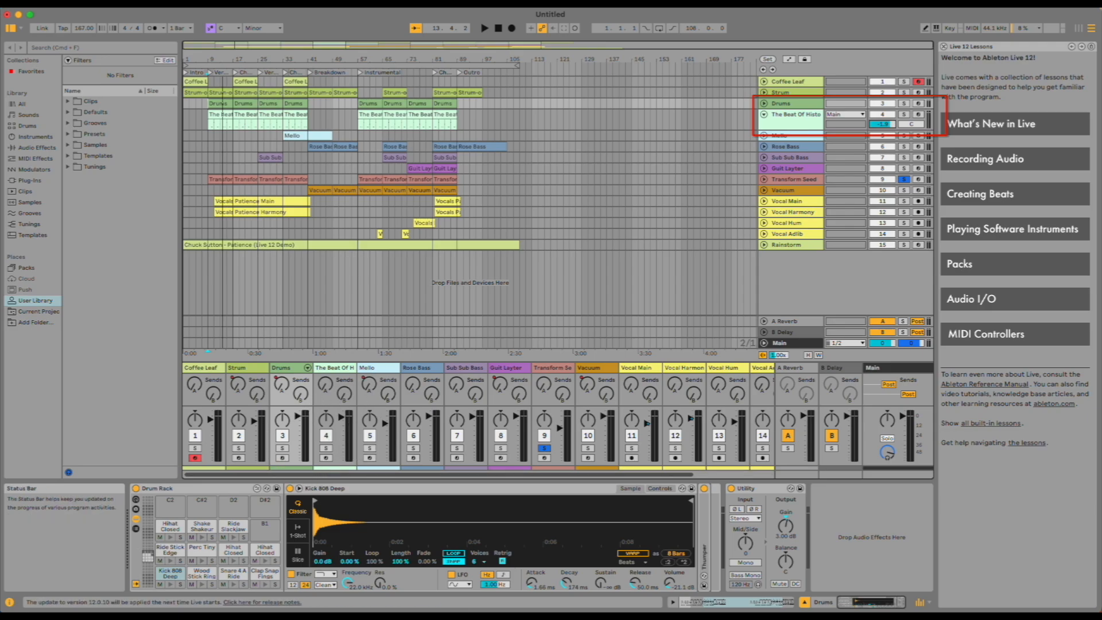
Unfold Drums, fold The Beat Of Histo, and adjust the Drums pan before resetting it to centre.
{"action": "left_click", "coordinate": [764, 103]}
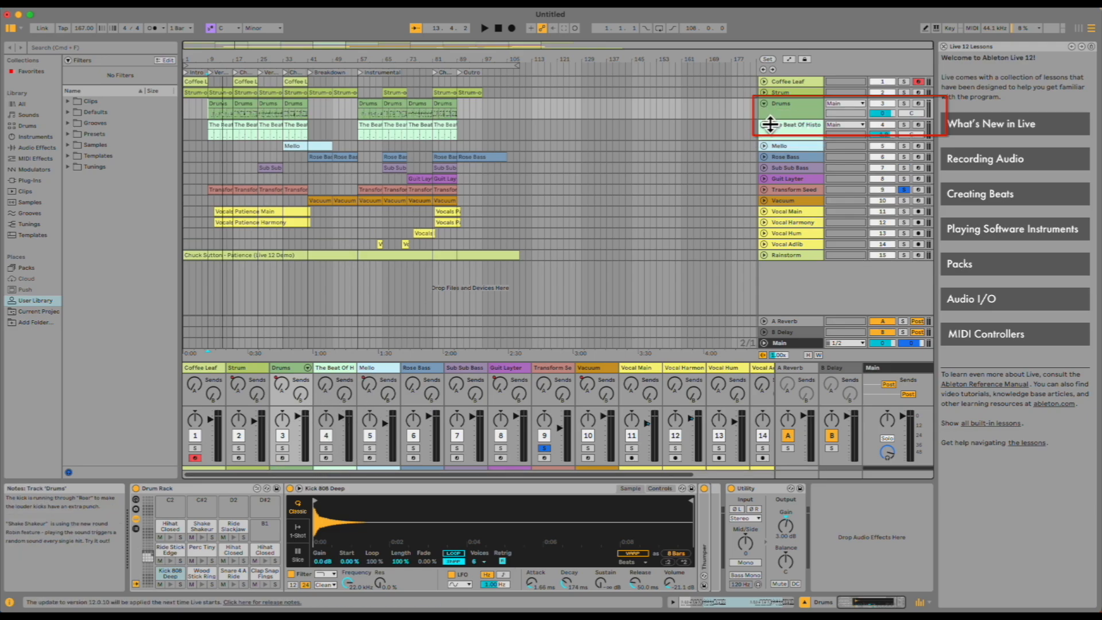
{"action": "left_click", "coordinate": [764, 124]}
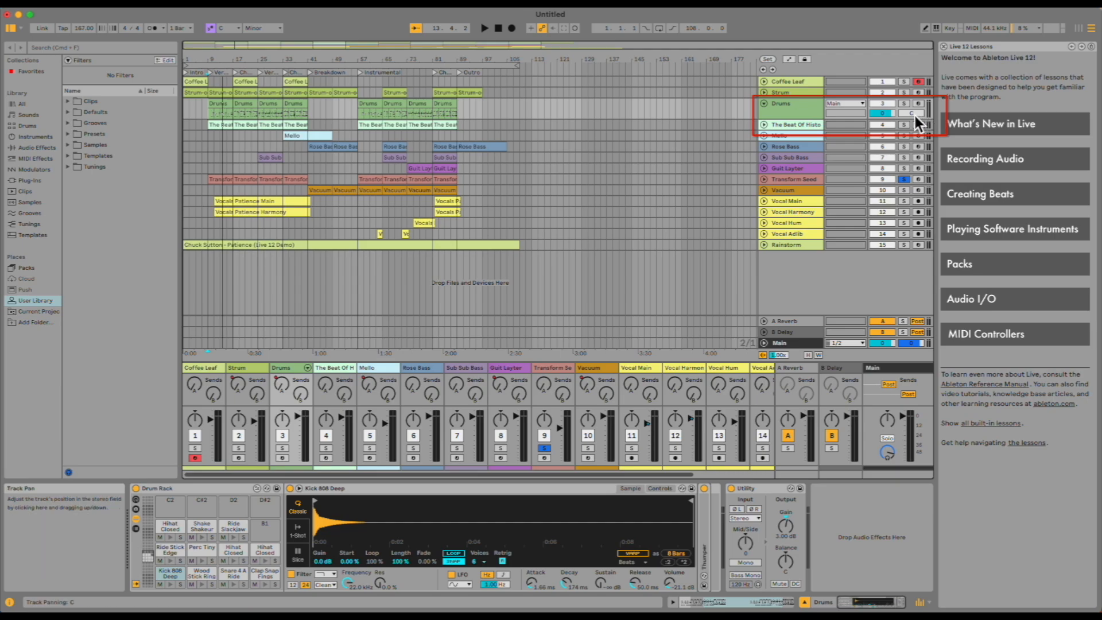
{"action": "mouse_move", "coordinate": [911, 112]}
{"action": "left_mouse_down"}
{"action": "mouse_move", "coordinate": [910, 101]}
{"action": "mouse_move", "coordinate": [914, 118]}
{"action": "left_mouse_up"}
{"action": "left_click_drag", "start_coordinate": [918, 118], "coordinate": [917, 104]}
{"action": "double_click", "coordinate": [915, 113]}
{"action": "left_click_drag", "start_coordinate": [916, 113], "coordinate": [916, 111]}
{"action": "left_click_drag", "start_coordinate": [912, 113], "coordinate": [912, 115]}
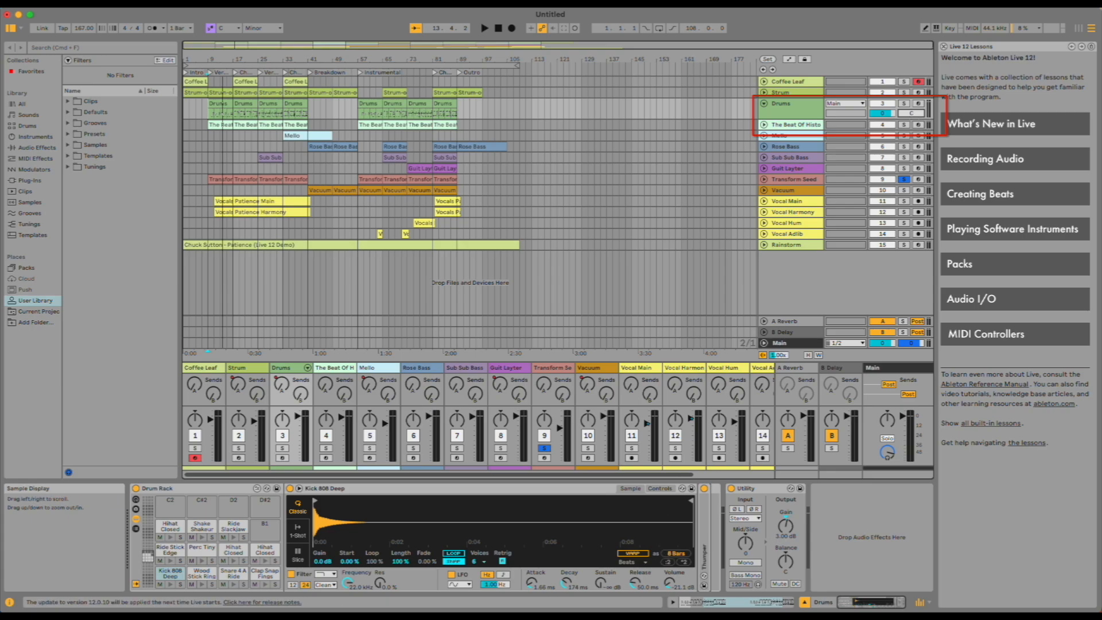
Unsolo the Transform Seed track and deactivate the Drums track.
{"action": "left_click", "coordinate": [905, 179]}
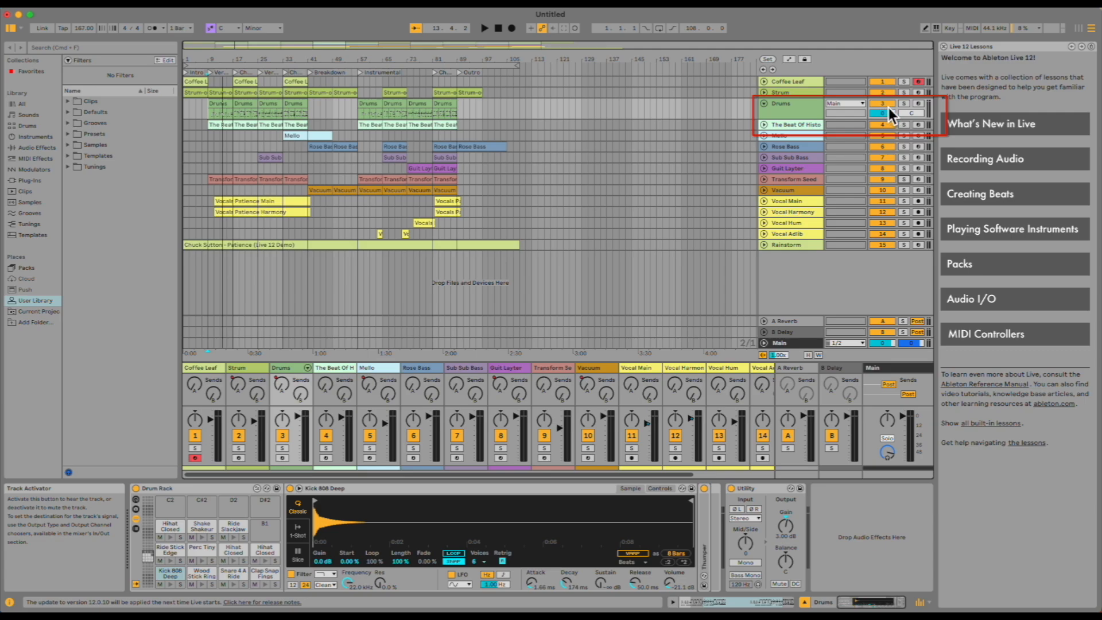
{"action": "left_click", "coordinate": [887, 105]}
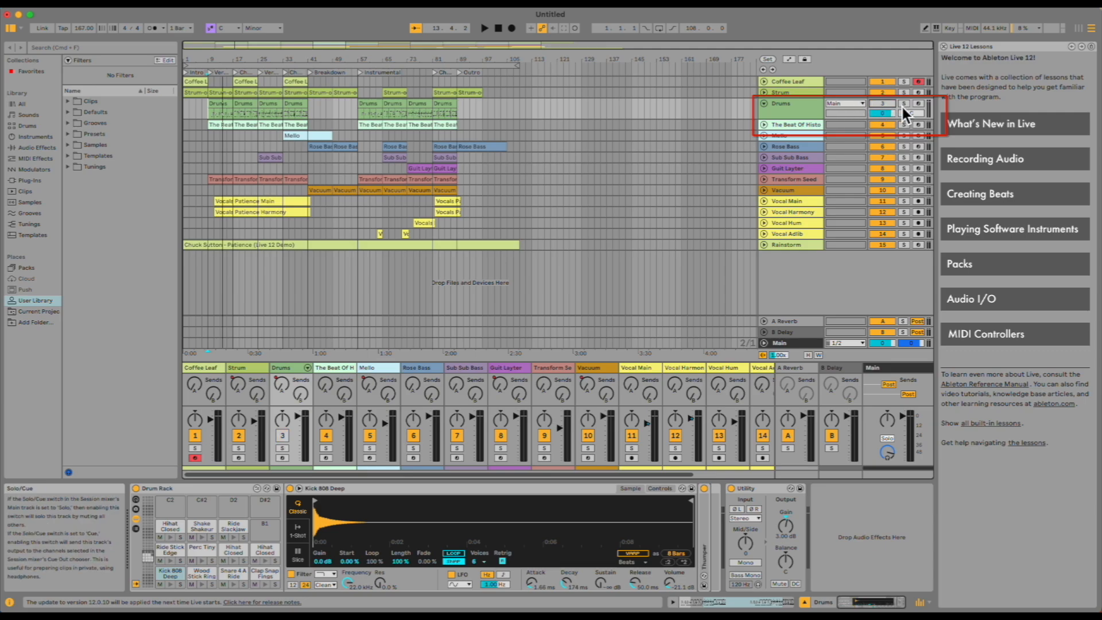
Toggle the Drums track's solo on.
{"action": "left_click", "coordinate": [903, 104]}
{"action": "left_click", "coordinate": [903, 104]}
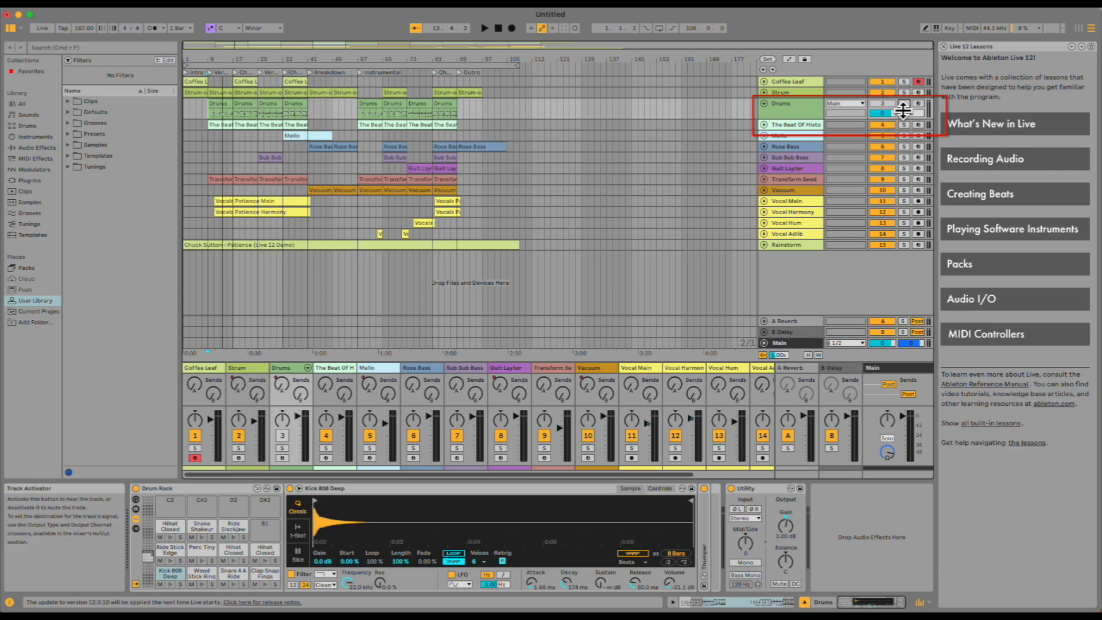
{"action": "left_click", "coordinate": [905, 105]}
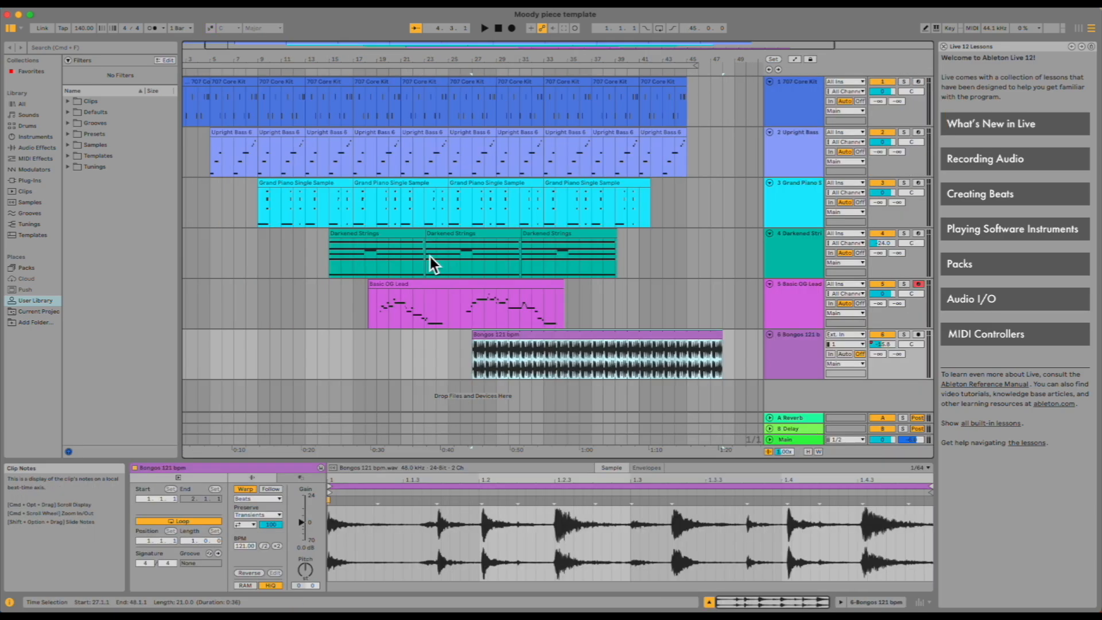
Zoom into the Moody piece template arrangement using the beat-time ruler.
{"action": "scroll", "coordinate": [430, 256], "scroll_direction": "left", "scroll_amount": 1}
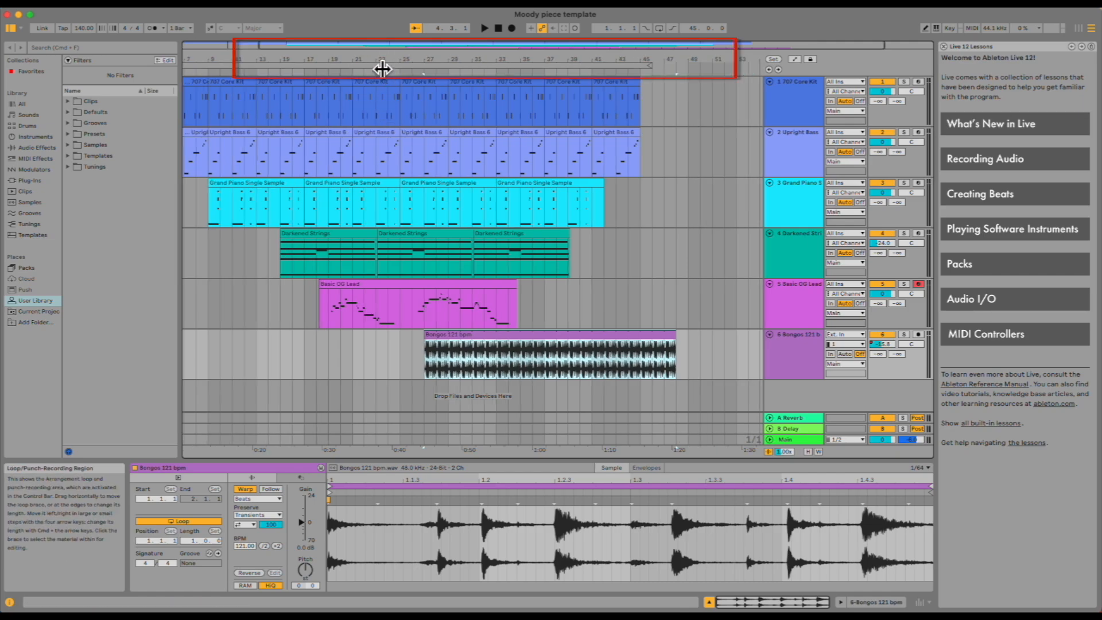
{"action": "left_click", "coordinate": [419, 60]}
{"action": "left_click_drag", "start_coordinate": [419, 59], "coordinate": [444, 53]}
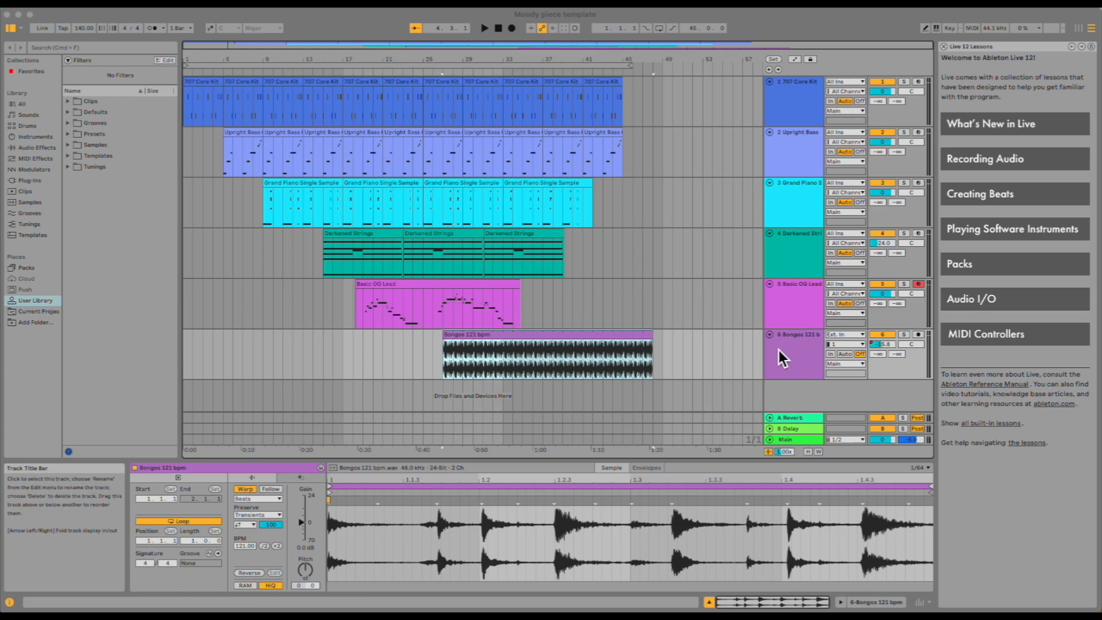
On the Bongos 121 bpm track, toggle the Small Hall reverb and start playback from bar 27 via the scrub area.
{"action": "left_click", "coordinate": [794, 348]}
{"action": "left_click", "coordinate": [783, 339]}
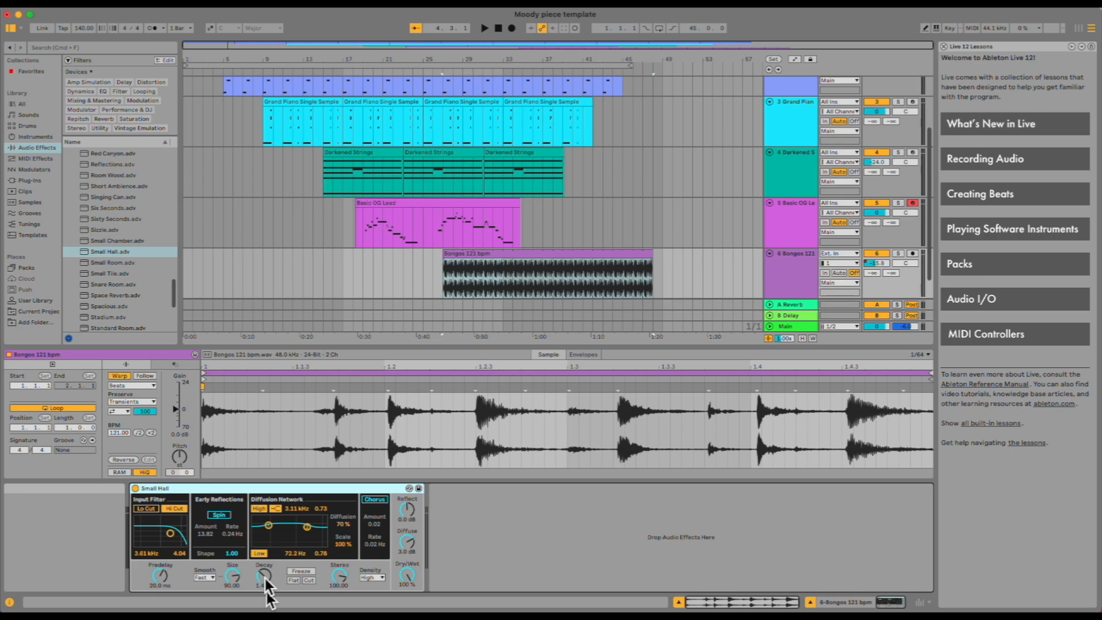
{"action": "left_click", "coordinate": [137, 489]}
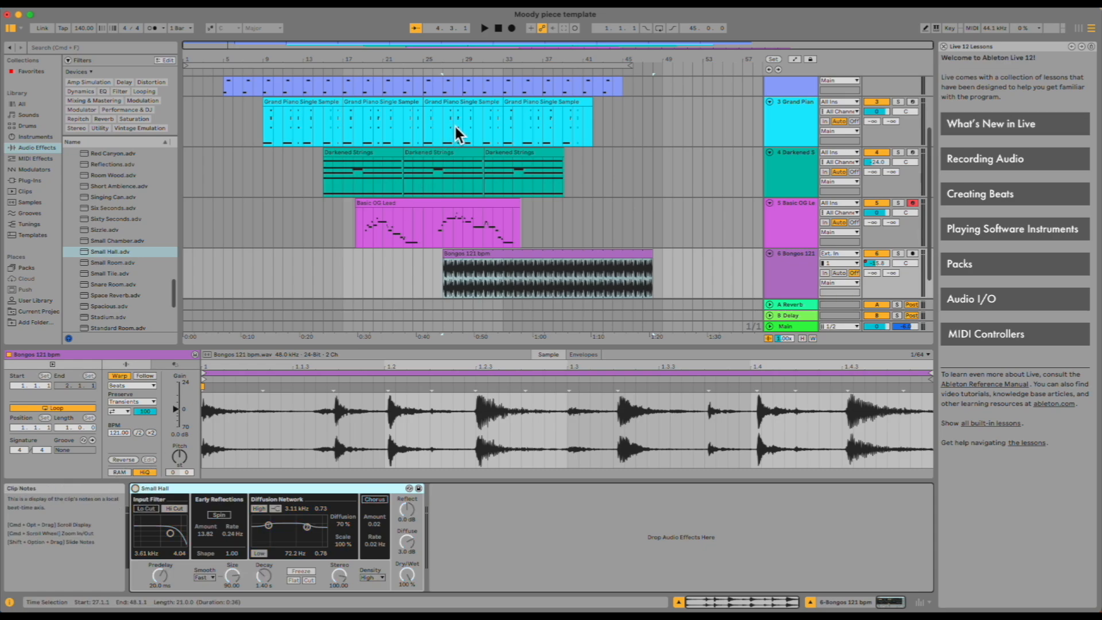
{"action": "left_click", "coordinate": [446, 71]}
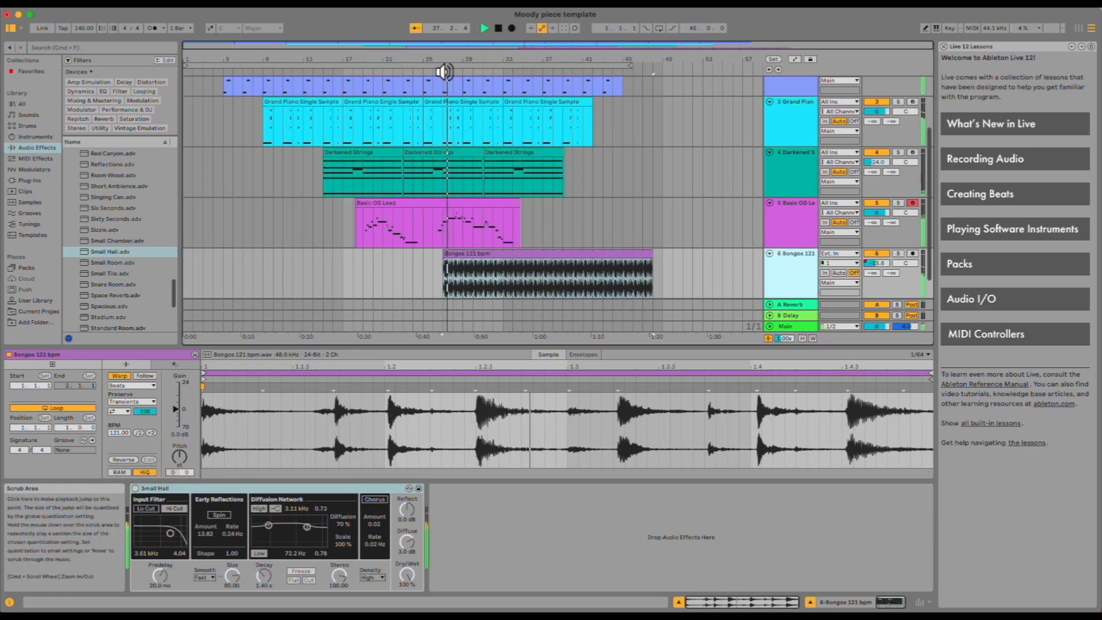
Solo the Bongos 121 bpm track and play it briefly from bar 29 using the scrub area.
{"action": "key", "text": "space"}
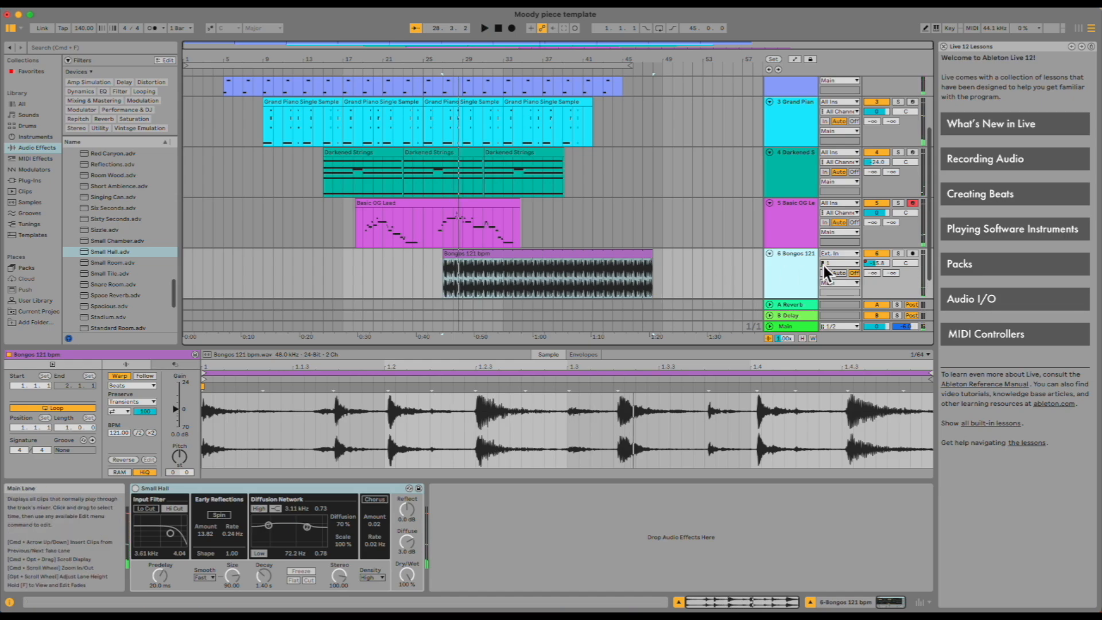
{"action": "left_click", "coordinate": [898, 253]}
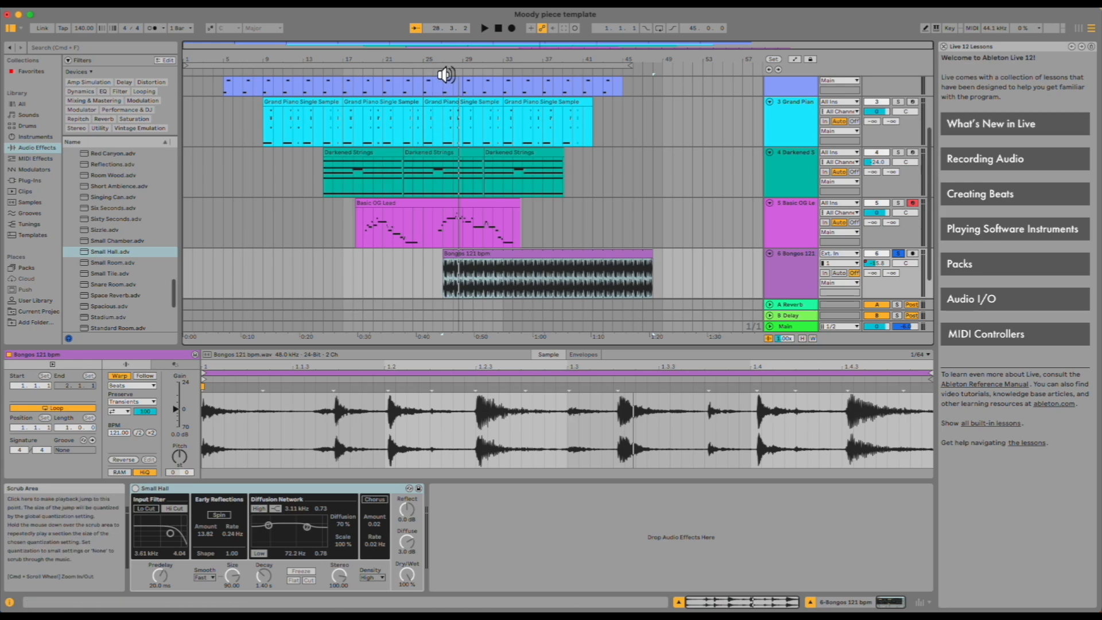
{"action": "left_click", "coordinate": [445, 75]}
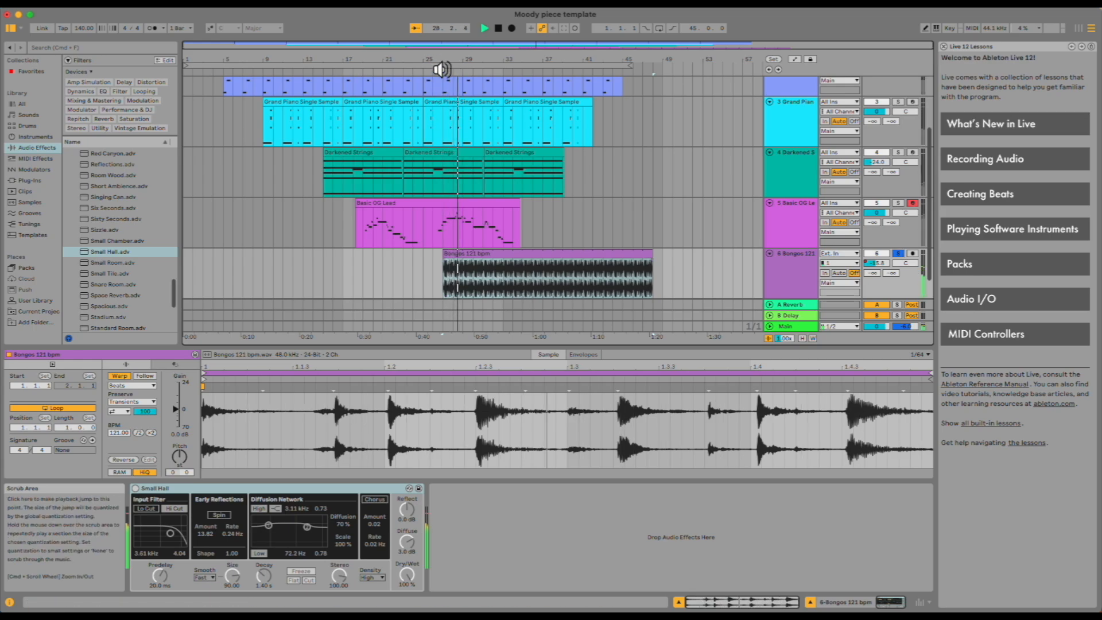
{"action": "key", "text": "space"}
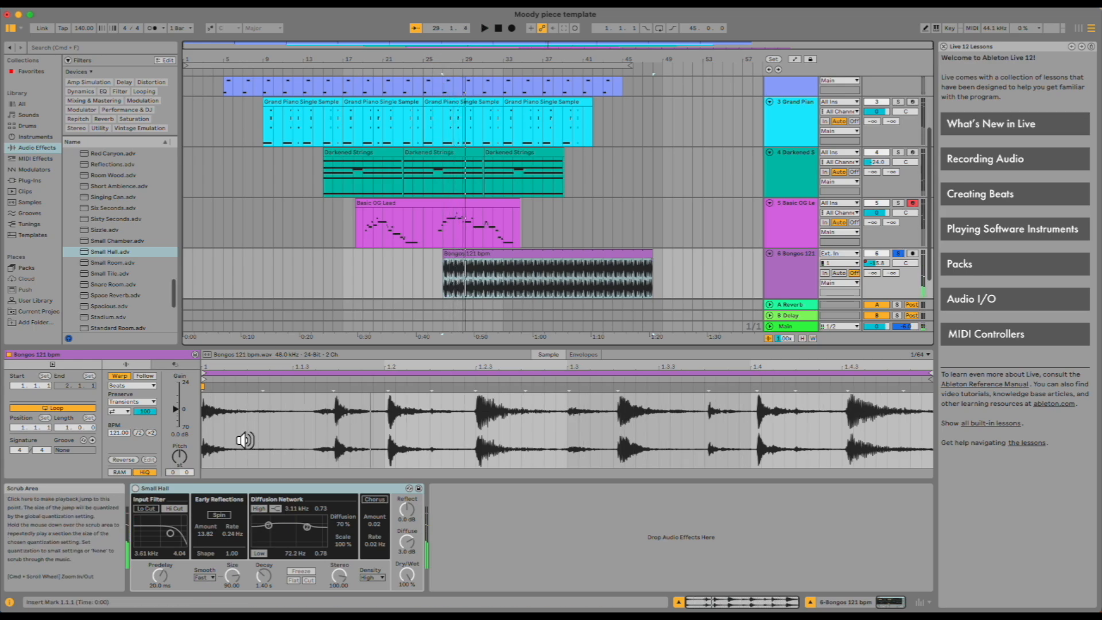
Switch the Small Hall reverb on and replay the Bongos from bar 29.
{"action": "left_click", "coordinate": [136, 489]}
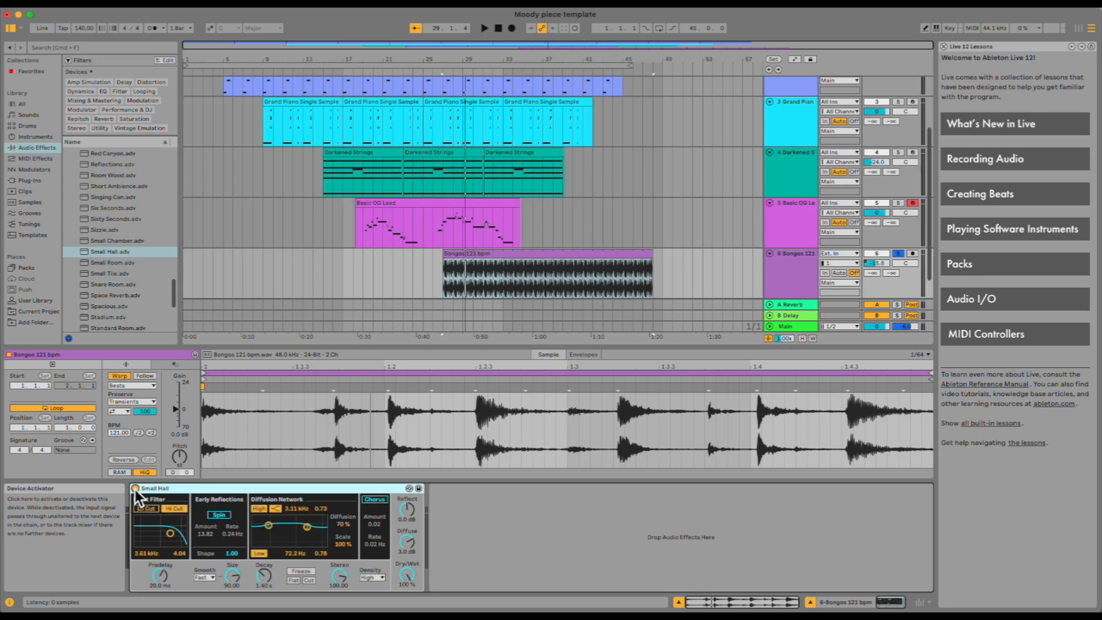
{"action": "left_click", "coordinate": [447, 73]}
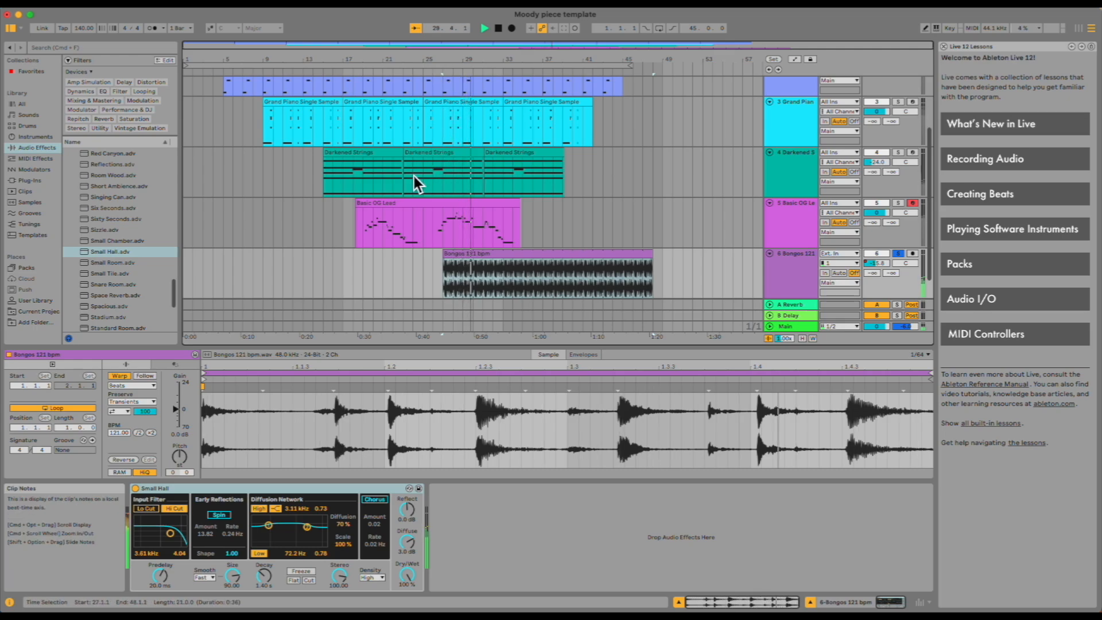
{"action": "key", "text": "space"}
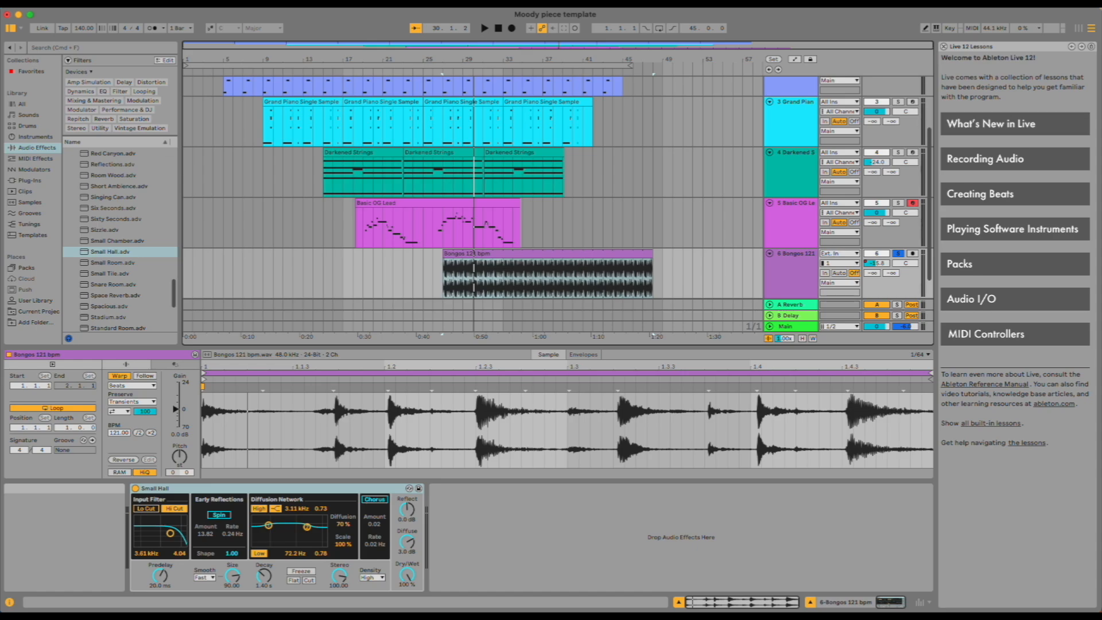
Set the loop region from bar 27 to bar 48 and switch looping on.
{"action": "left_click", "coordinate": [622, 66]}
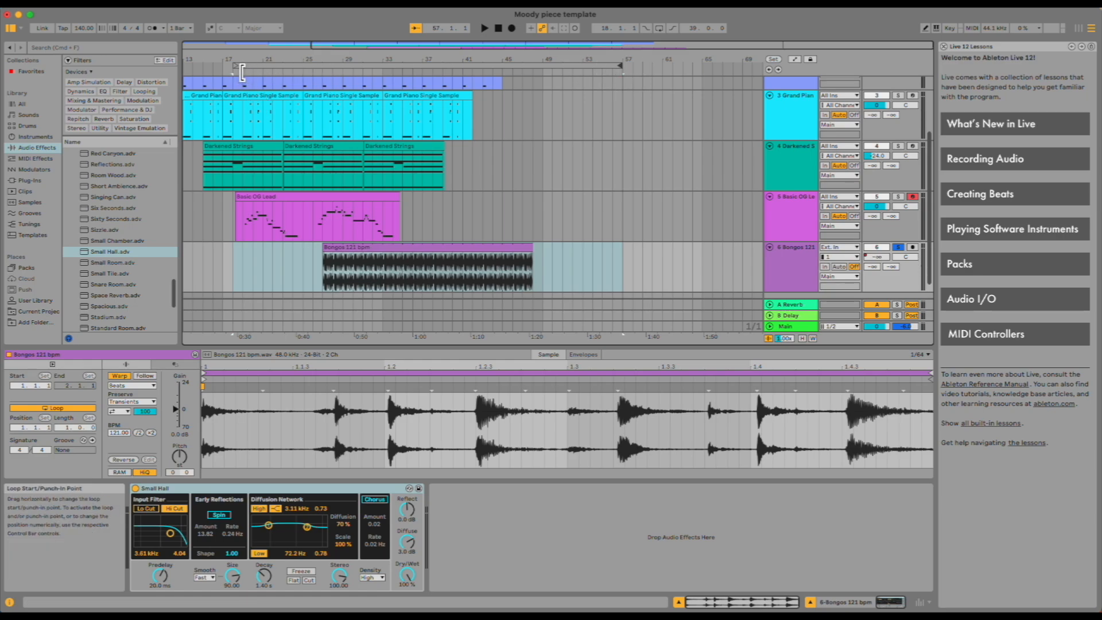
{"action": "left_click_drag", "start_coordinate": [243, 72], "coordinate": [322, 69]}
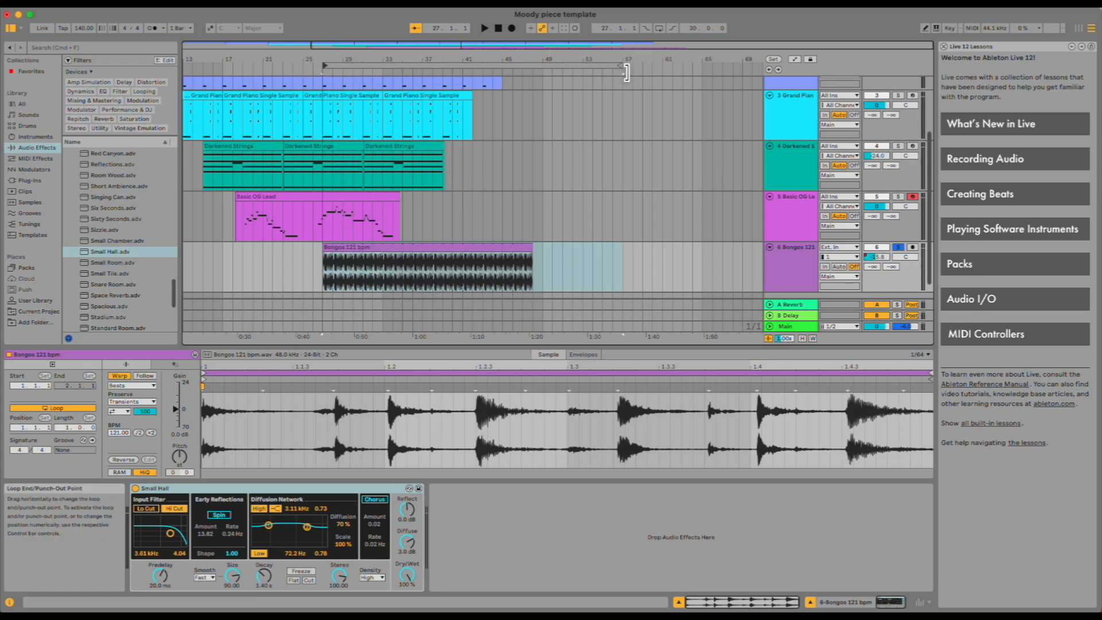
{"action": "left_click_drag", "start_coordinate": [627, 72], "coordinate": [530, 68]}
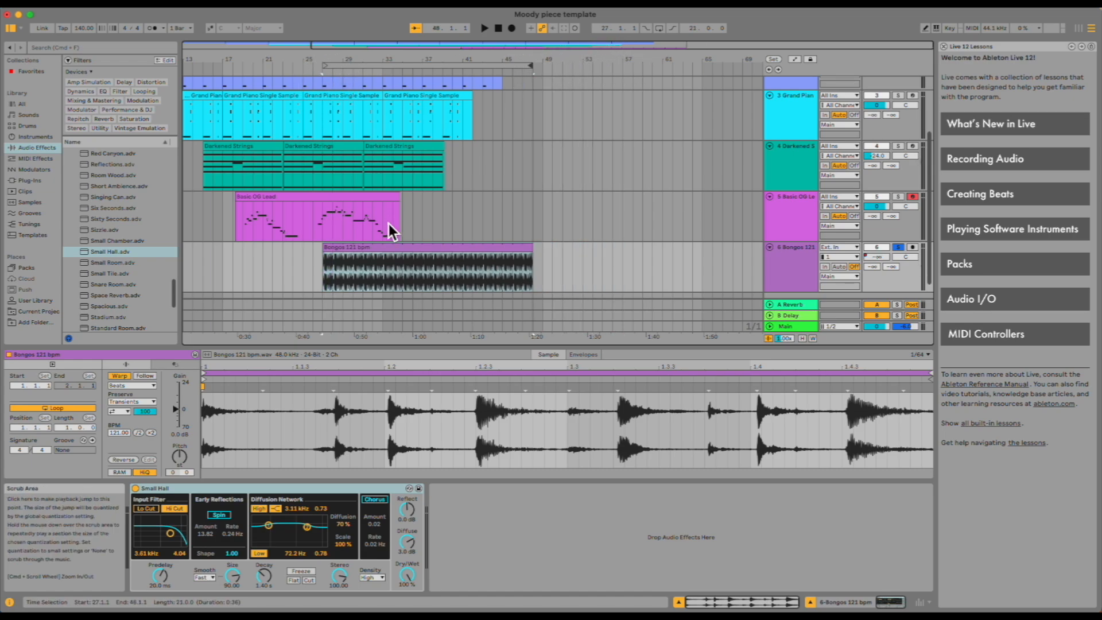
{"action": "left_click", "coordinate": [660, 30]}
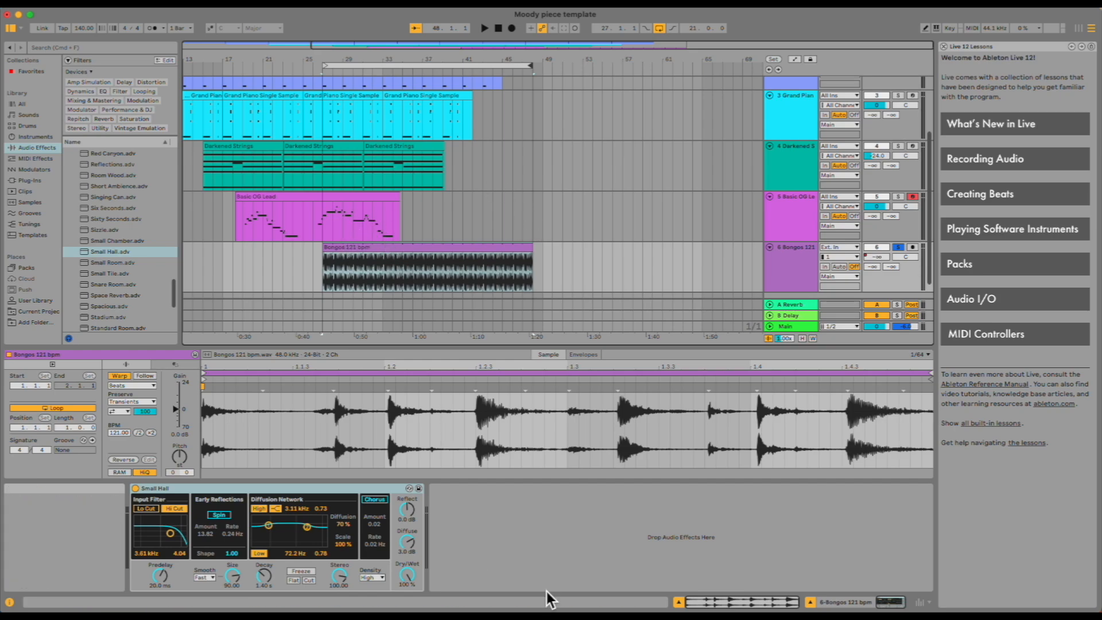
Play and stop the looped section of the arrangement.
{"action": "scroll", "coordinate": [519, 234], "scroll_direction": "down", "scroll_amount": 1}
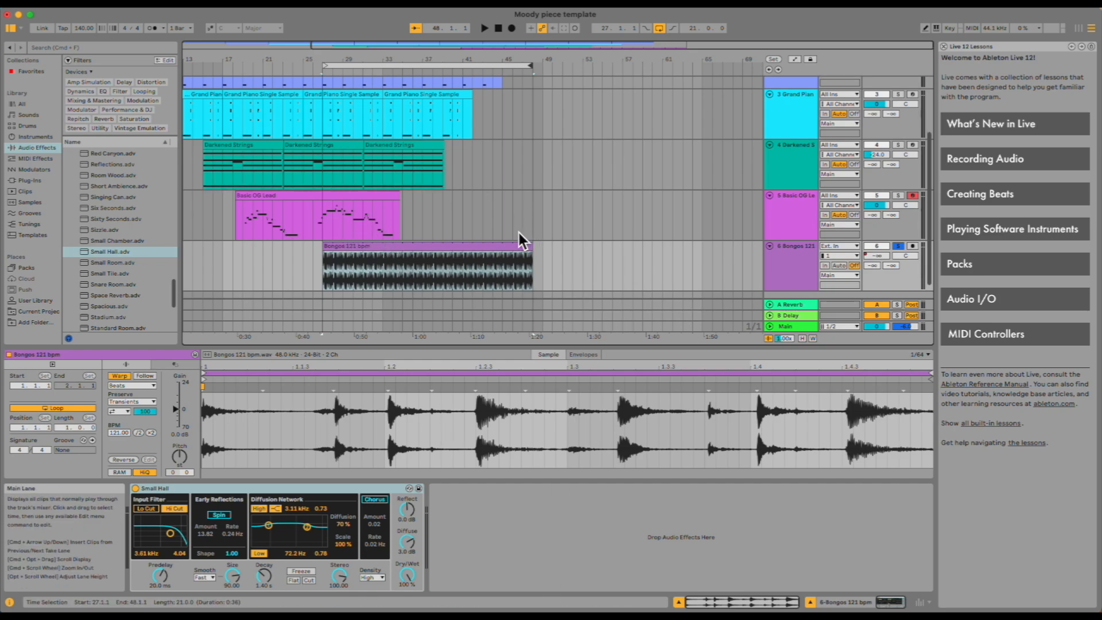
{"action": "scroll", "coordinate": [519, 233], "scroll_direction": "down", "scroll_amount": 2}
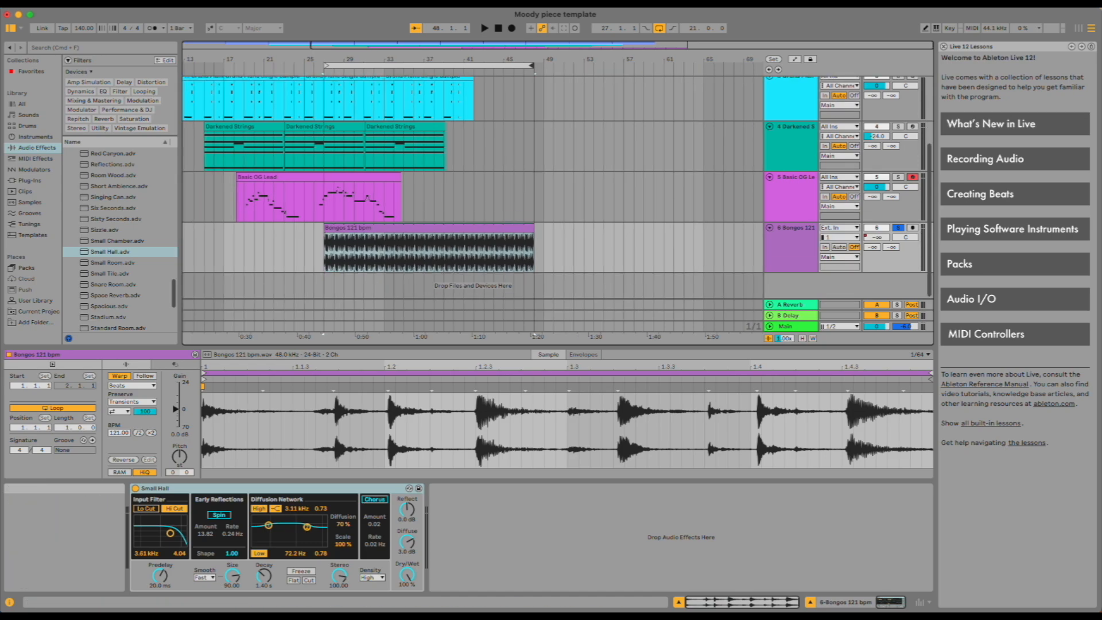
{"action": "key", "text": "space"}
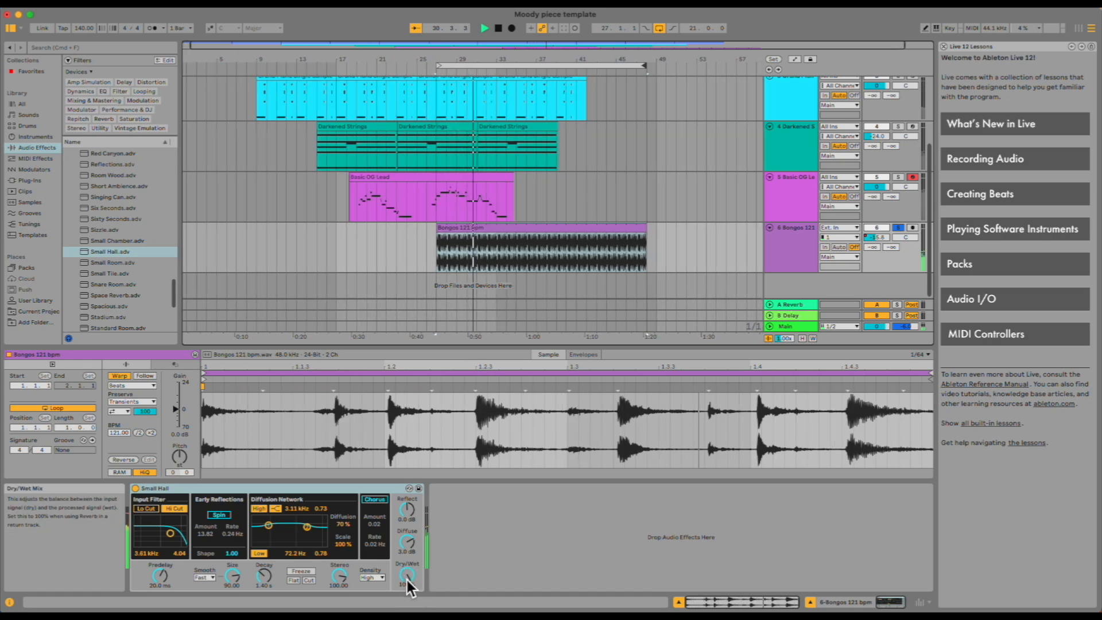
{"action": "key", "text": "space"}
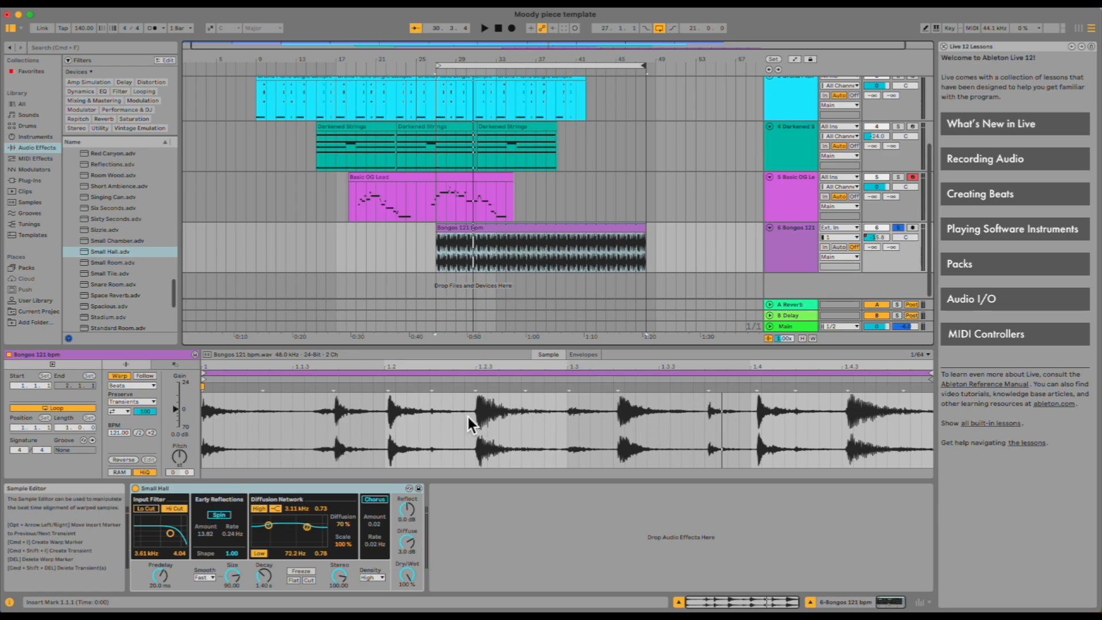
Compare the Bongos during playback with the Small Hall reverb bypassed and then reactivated.
{"action": "left_click", "coordinate": [136, 489]}
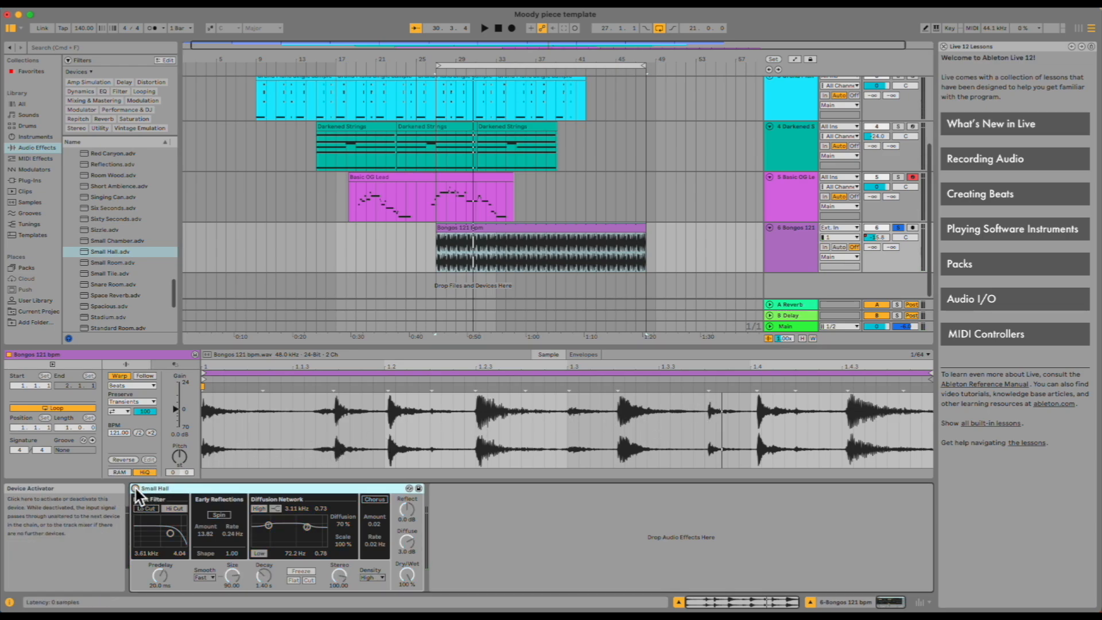
{"action": "key", "text": "space"}
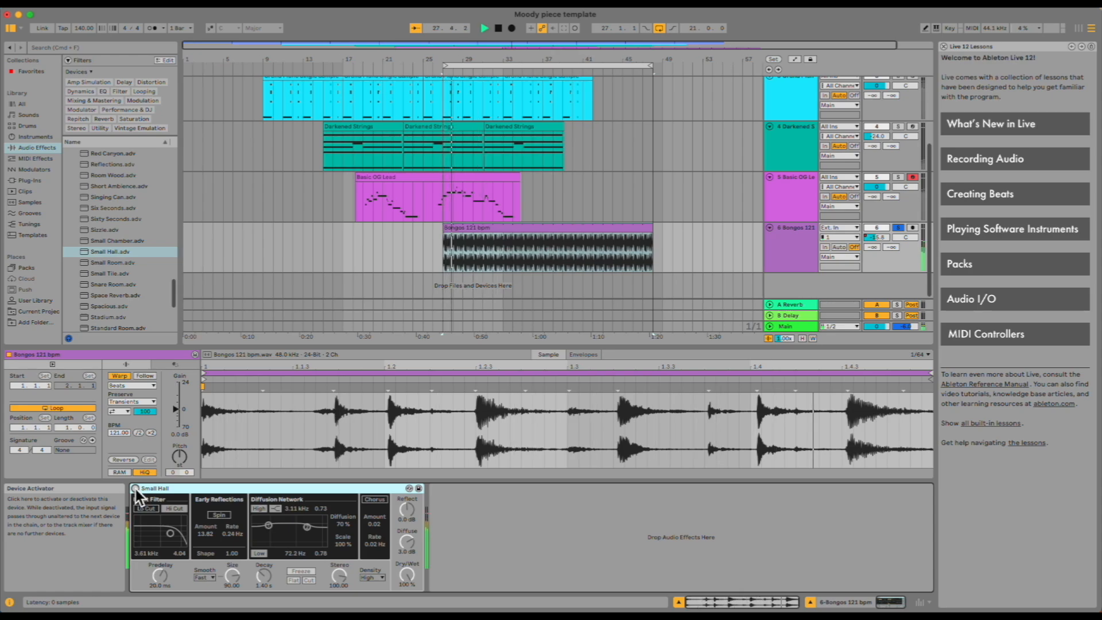
{"action": "key", "text": "space"}
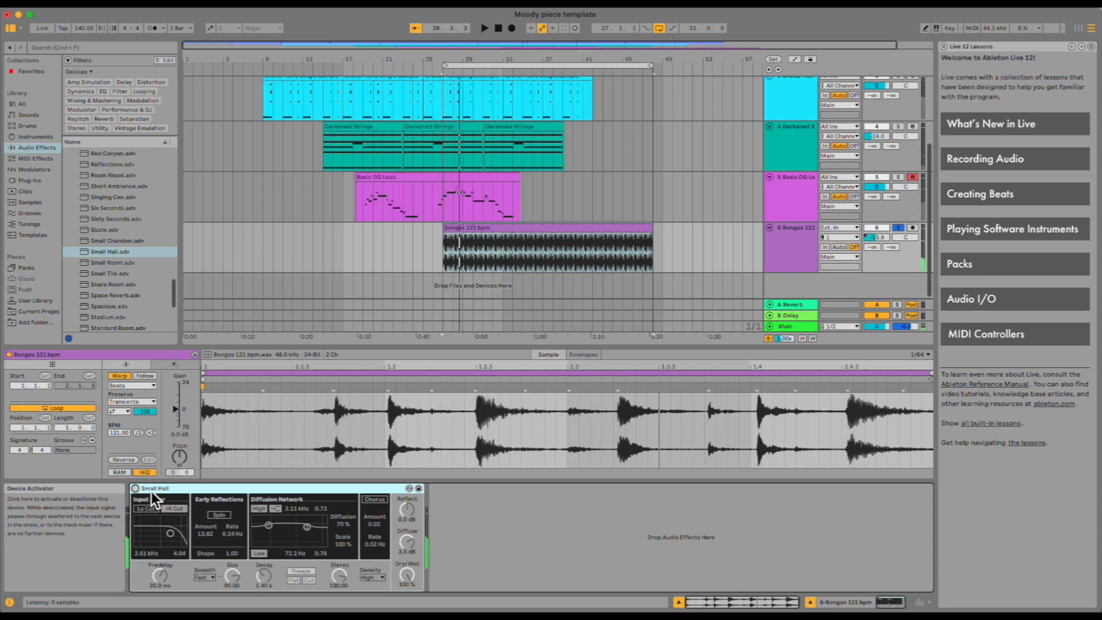
{"action": "left_click", "coordinate": [137, 489]}
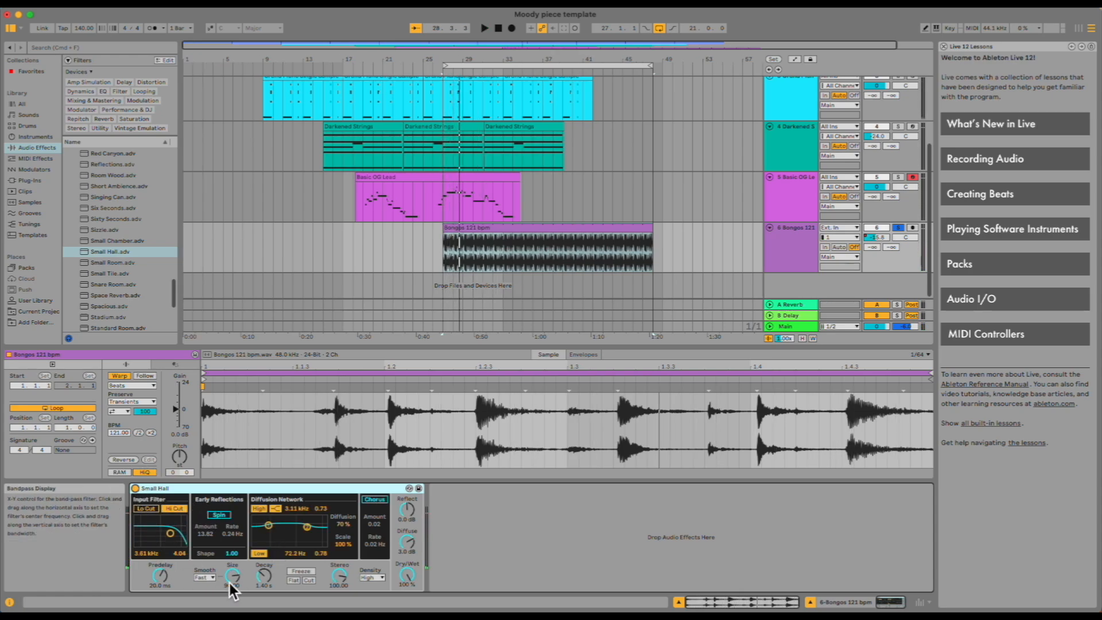
Turn the Small Hall's Dry/Wet down to 0 % and play the loop to hear it.
{"action": "left_click", "coordinate": [413, 581]}
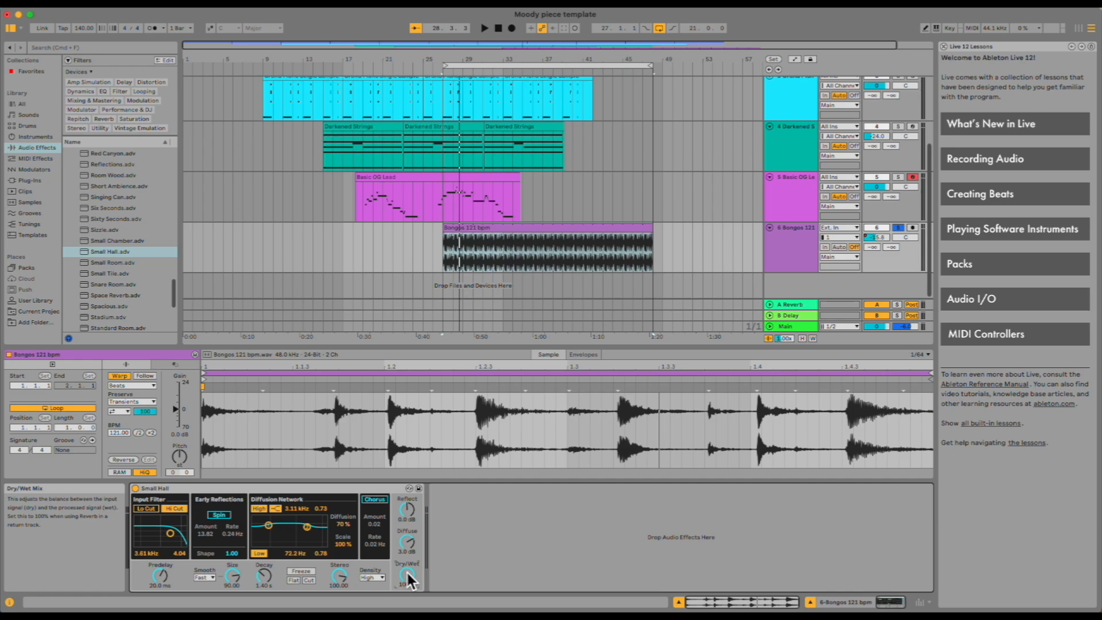
{"action": "left_click_drag", "start_coordinate": [411, 580], "coordinate": [411, 617]}
{"action": "key", "text": "space"}
{"action": "mouse_move", "coordinate": [409, 580]}
{"action": "left_mouse_down"}
{"action": "mouse_move", "coordinate": [409, 487]}
{"action": "mouse_move", "coordinate": [409, 581]}
{"action": "left_mouse_up"}
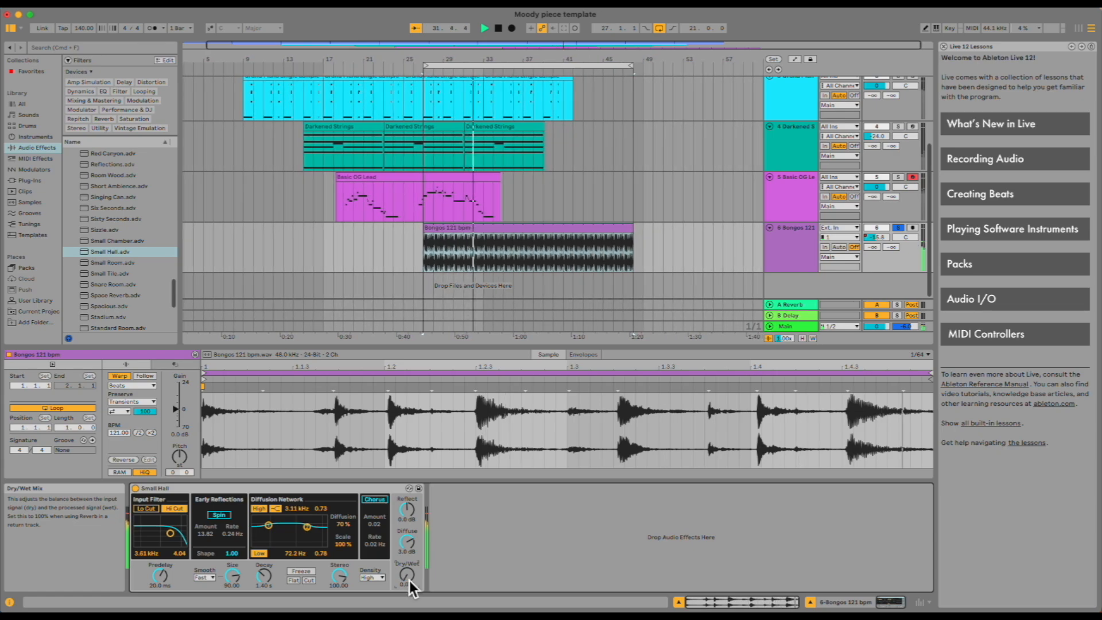
{"action": "key", "text": "space"}
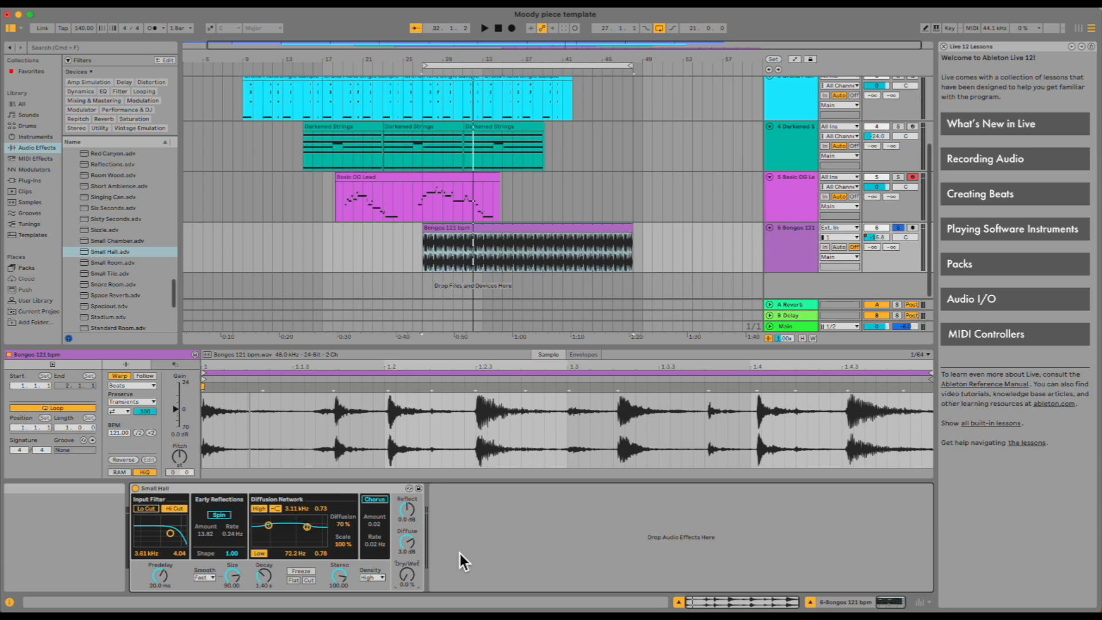
Add the Sizzle reverb after Small Hall on the Bongos track, then delete it.
{"action": "left_click", "coordinate": [99, 231]}
{"action": "left_click_drag", "start_coordinate": [98, 230], "coordinate": [504, 552]}
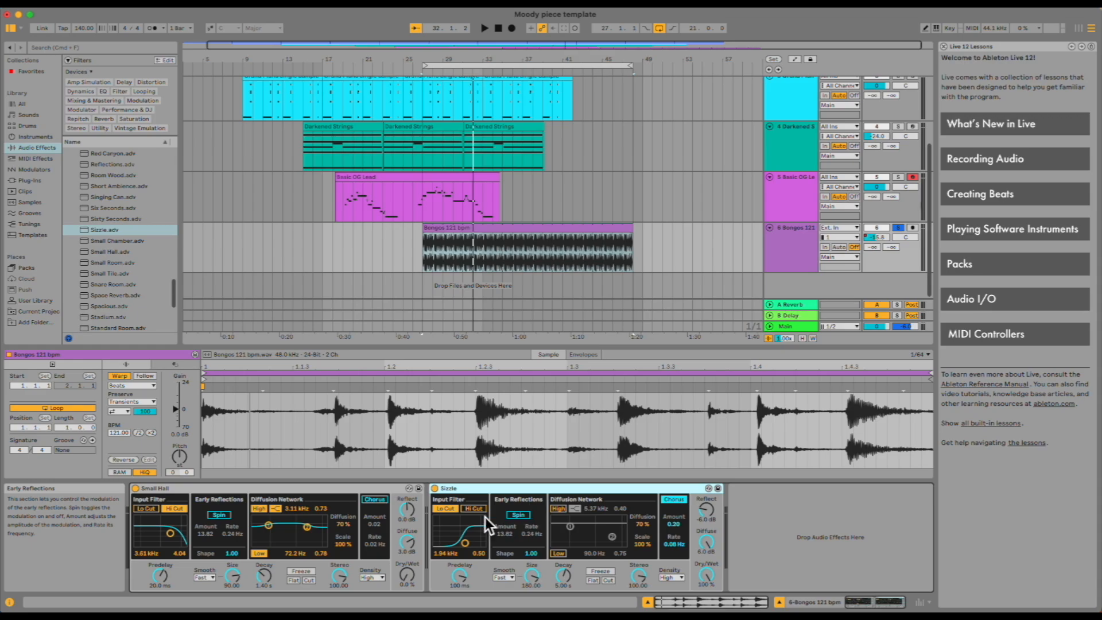
{"action": "left_click", "coordinate": [455, 490]}
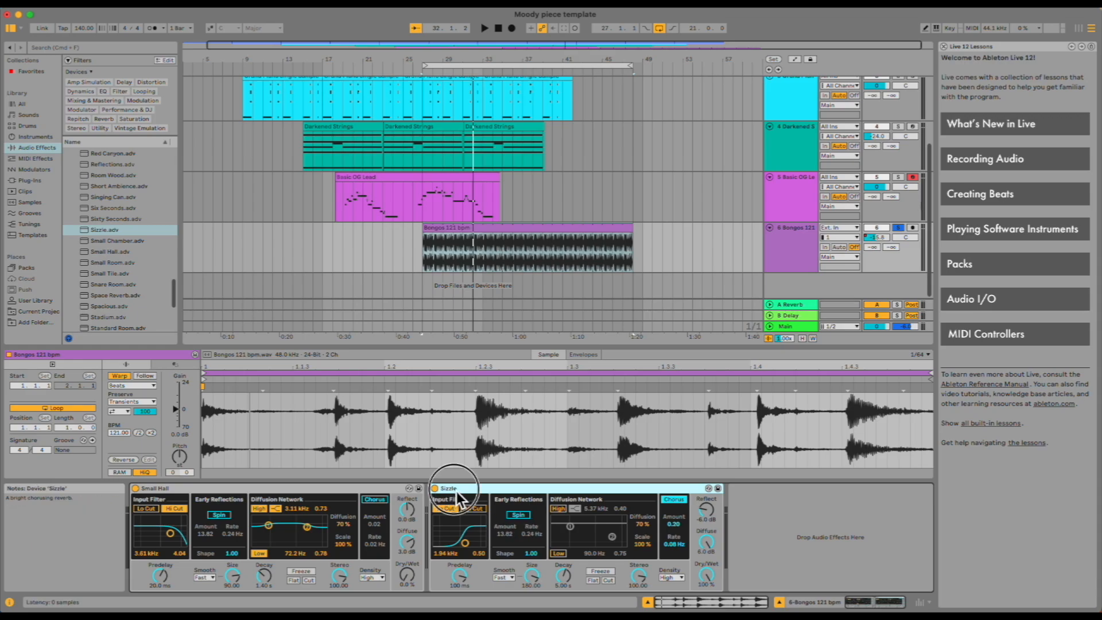
{"action": "left_click", "coordinate": [382, 491]}
{"action": "left_click", "coordinate": [512, 494]}
{"action": "key", "text": "Delete"}
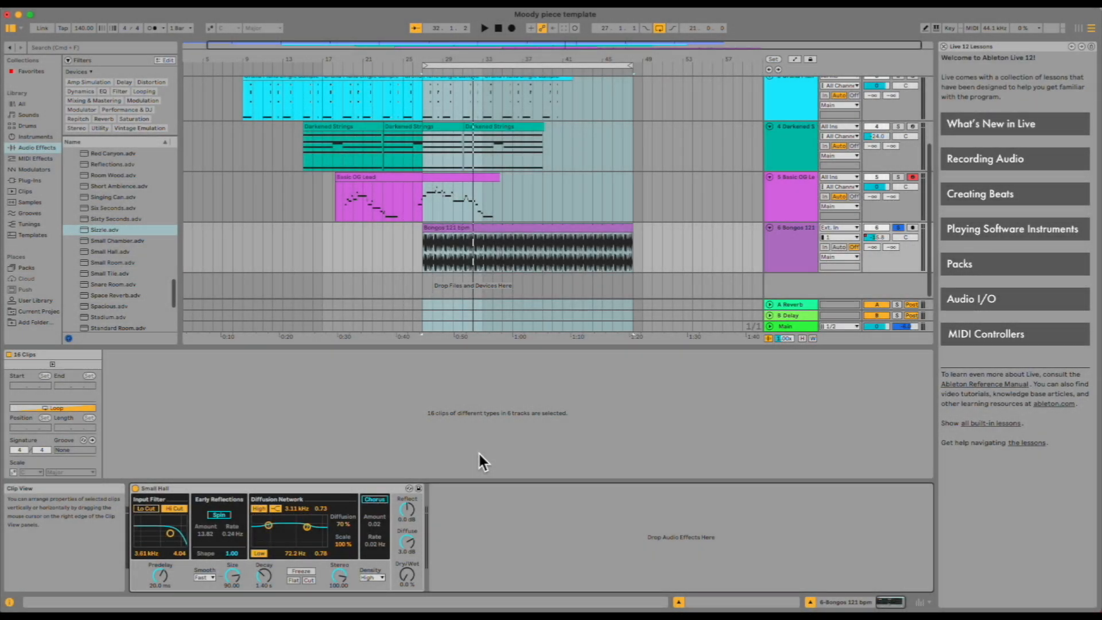
Unsolo the Bongos 121 bpm track.
{"action": "left_click", "coordinate": [899, 228]}
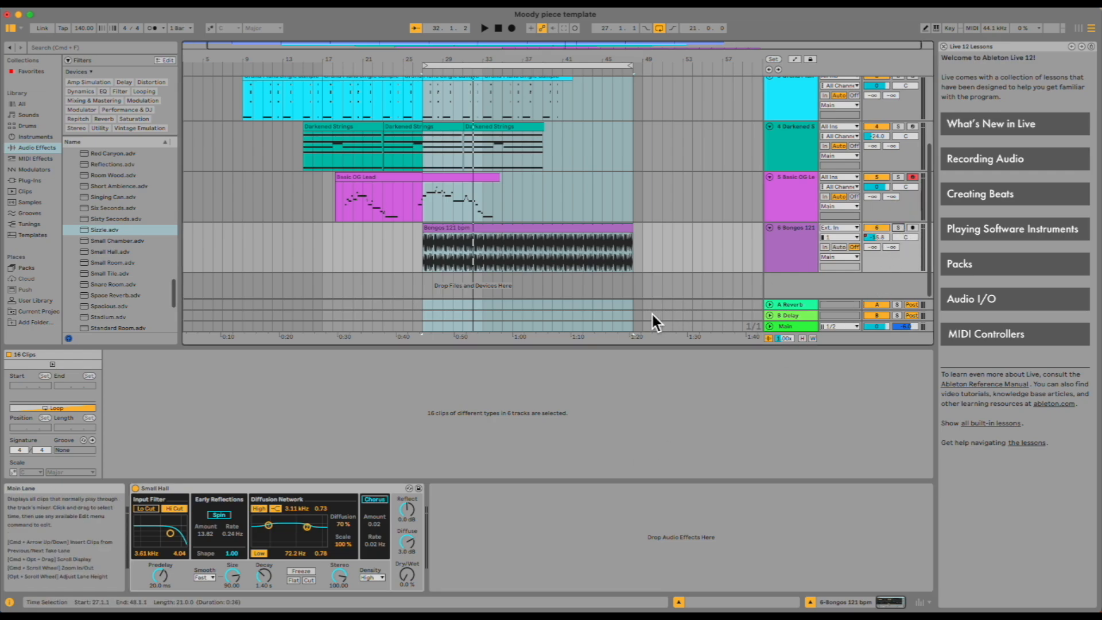
{"action": "scroll", "coordinate": [584, 327], "scroll_direction": "up", "scroll_amount": 2}
{"action": "scroll", "coordinate": [584, 336], "scroll_direction": "up", "scroll_amount": 2}
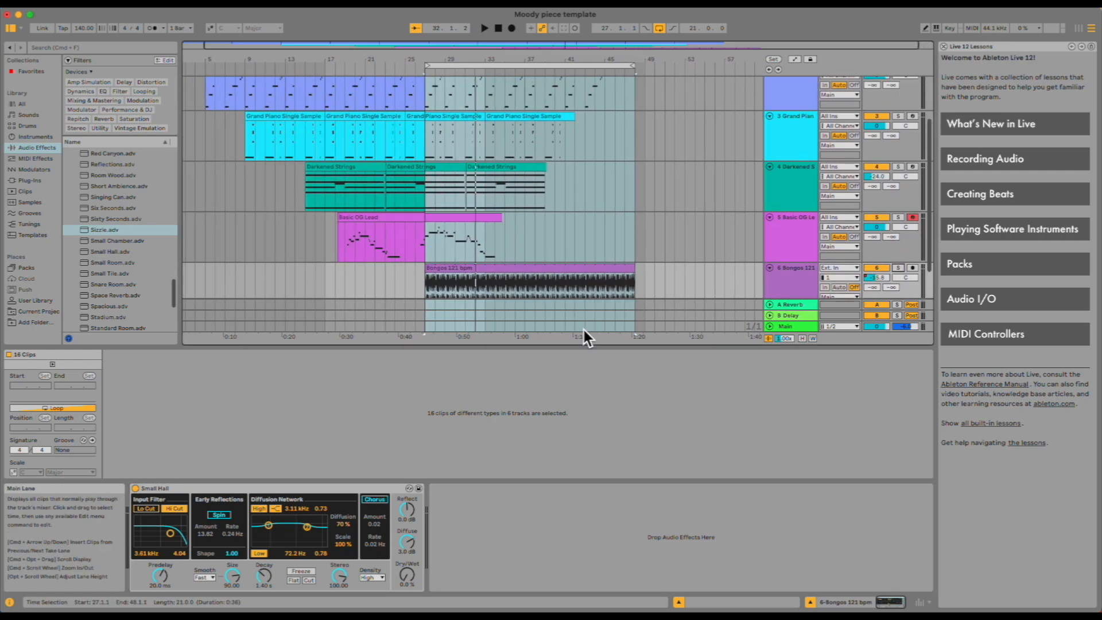
{"action": "scroll", "coordinate": [798, 253], "scroll_direction": "up", "scroll_amount": 4}
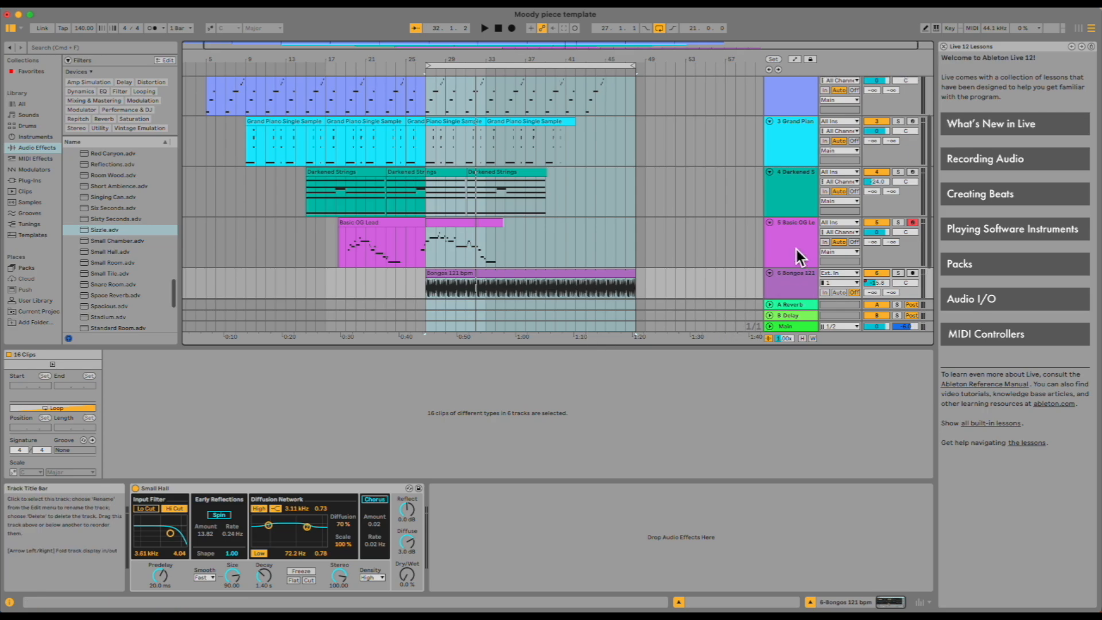
Extend the Basic OG Lead clip so it ends at about bar 48.
{"action": "left_click", "coordinate": [795, 258]}
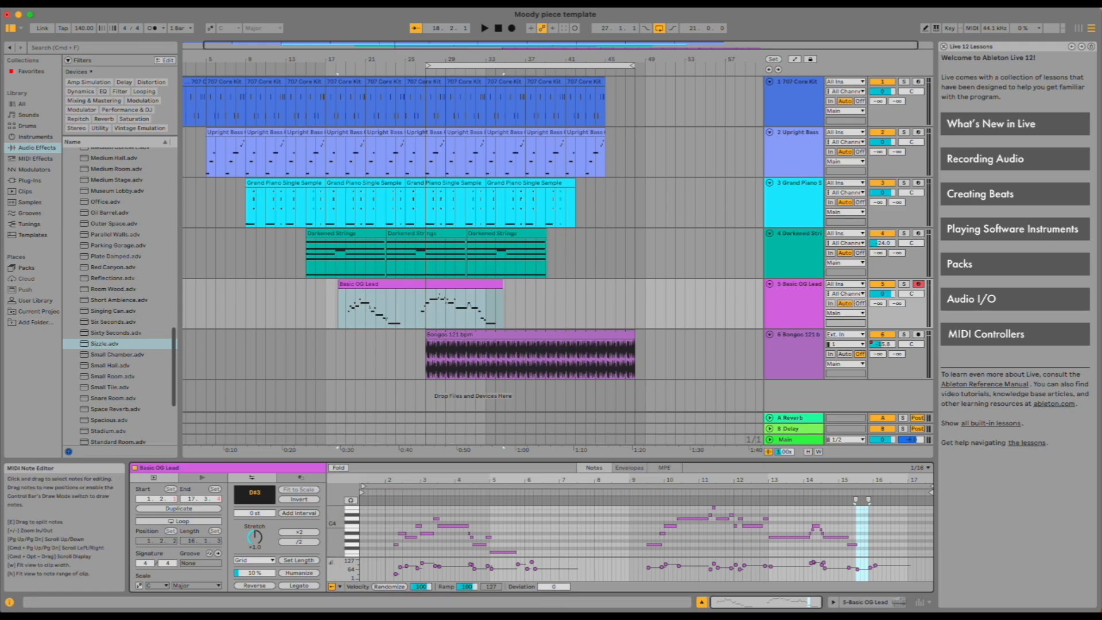
{"action": "left_click_drag", "start_coordinate": [503, 285], "coordinate": [495, 286]}
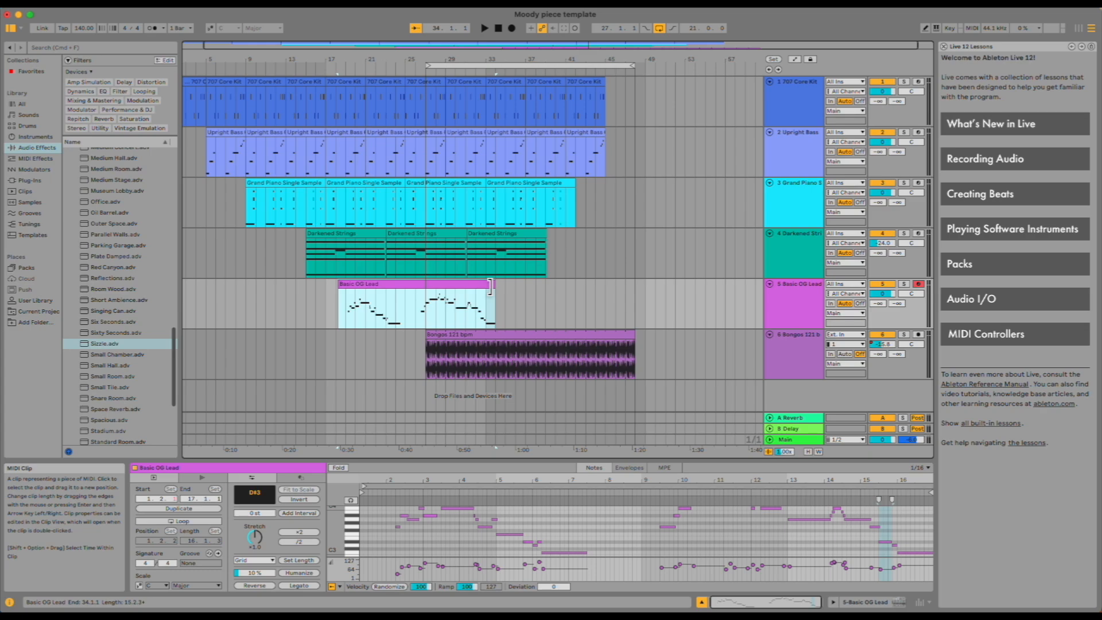
{"action": "left_click_drag", "start_coordinate": [491, 286], "coordinate": [639, 293]}
Lengthen the last C3 note in the Basic OG Lead clip to about bar 31 of the clip.
{"action": "scroll", "coordinate": [438, 301], "scroll_direction": "right", "scroll_amount": 1}
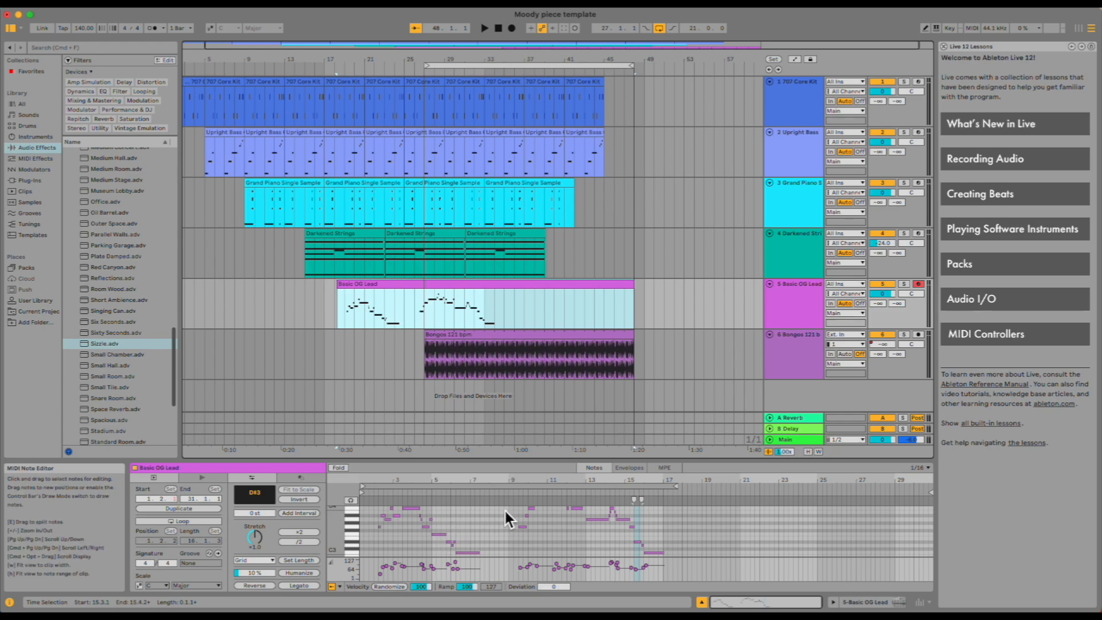
{"action": "left_click", "coordinate": [658, 553]}
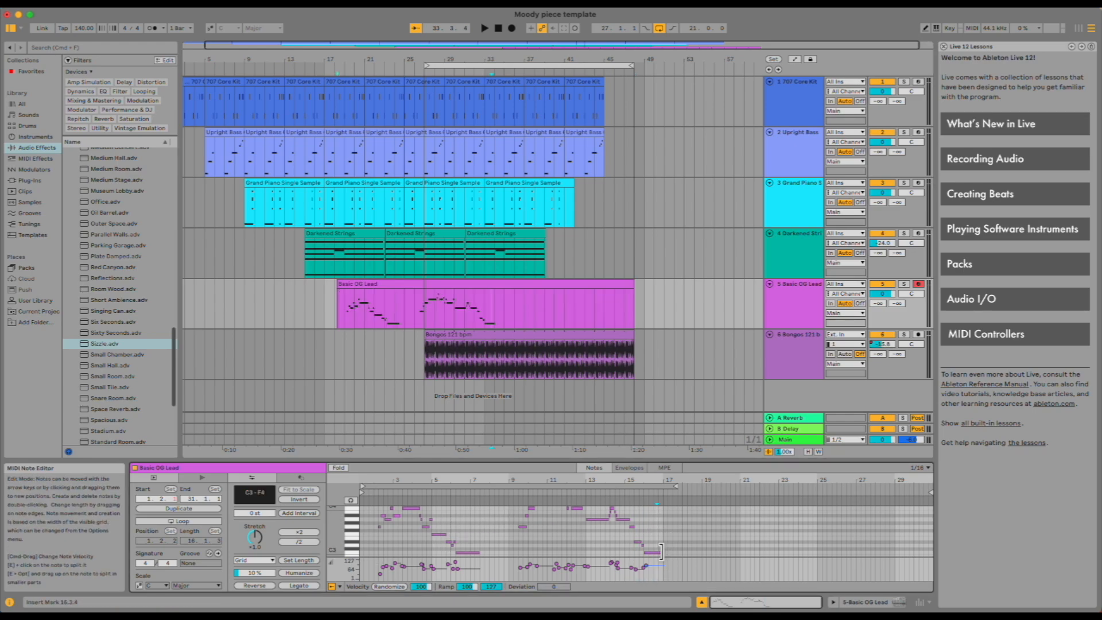
{"action": "left_click", "coordinate": [661, 552]}
{"action": "left_click_drag", "start_coordinate": [661, 552], "coordinate": [919, 529]}
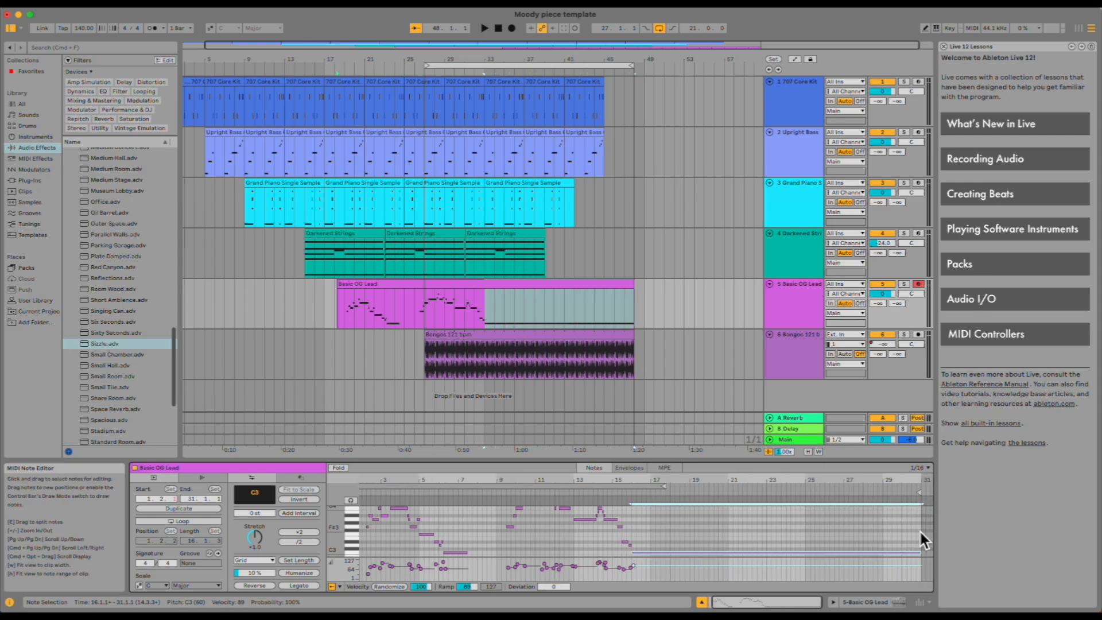
{"action": "key", "text": "super+z"}
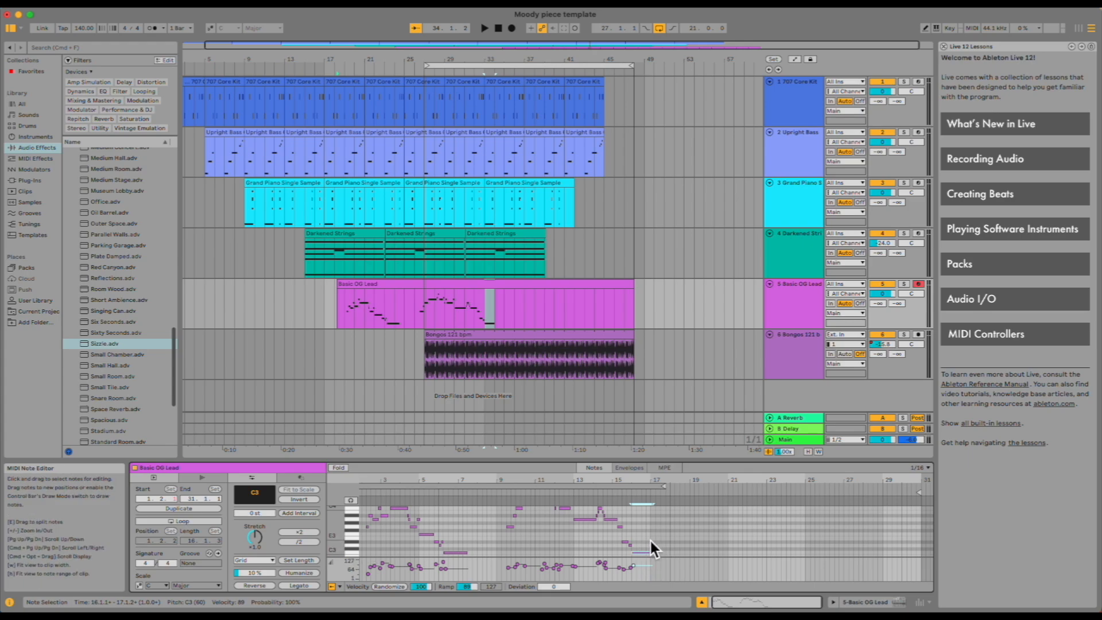
{"action": "left_click_drag", "start_coordinate": [657, 560], "coordinate": [920, 542]}
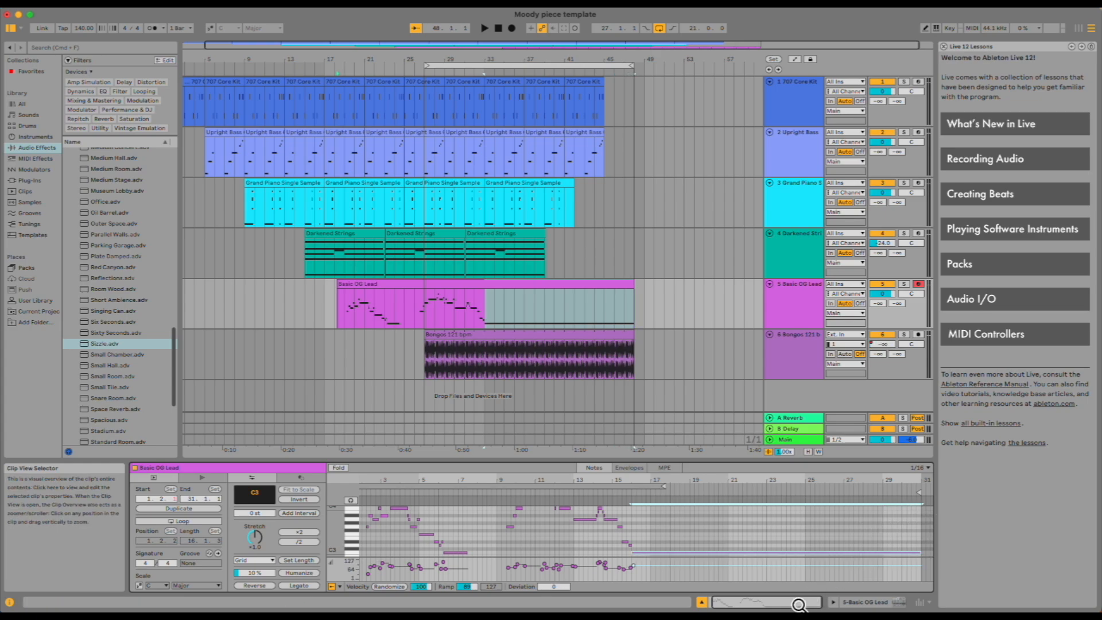
Play back the arrangement from a couple of different positions to listen.
{"action": "left_click", "coordinate": [683, 353]}
{"action": "key", "text": "space"}
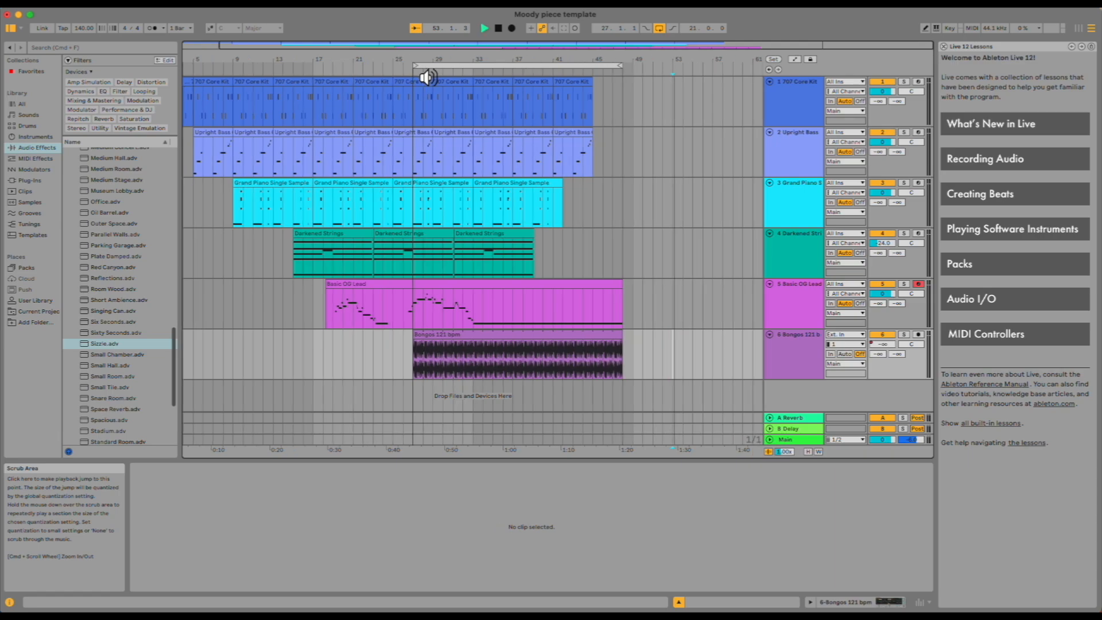
{"action": "key", "text": "space"}
{"action": "left_click", "coordinate": [416, 78]}
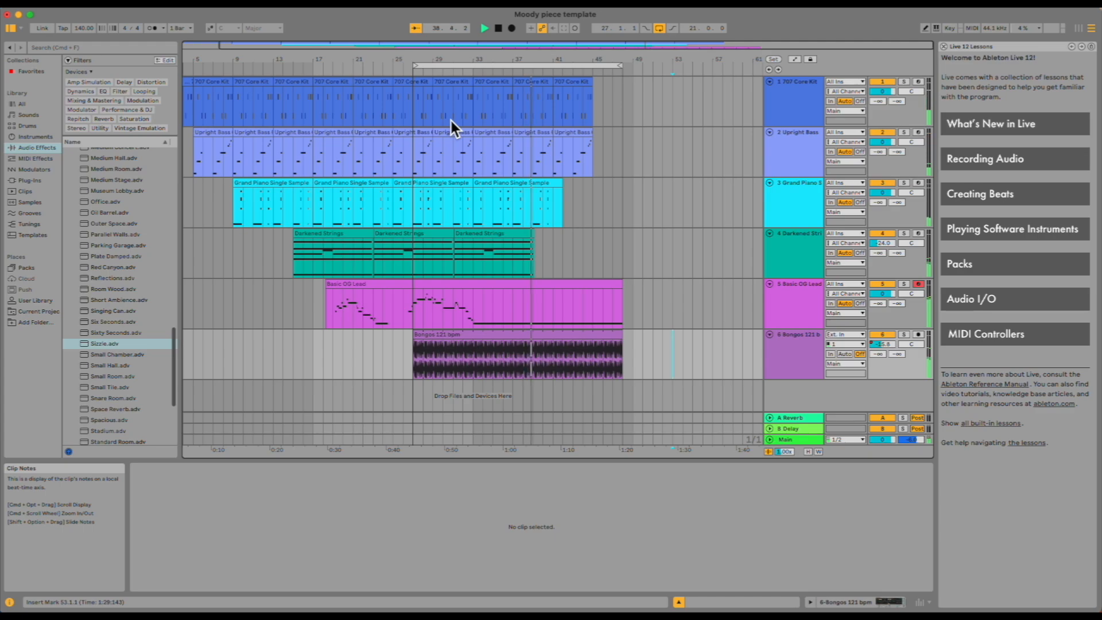
{"action": "key", "text": "space"}
Open the Darkened Strings clip and enlarge the MIDI note editor to examine its notes.
{"action": "left_click", "coordinate": [521, 293]}
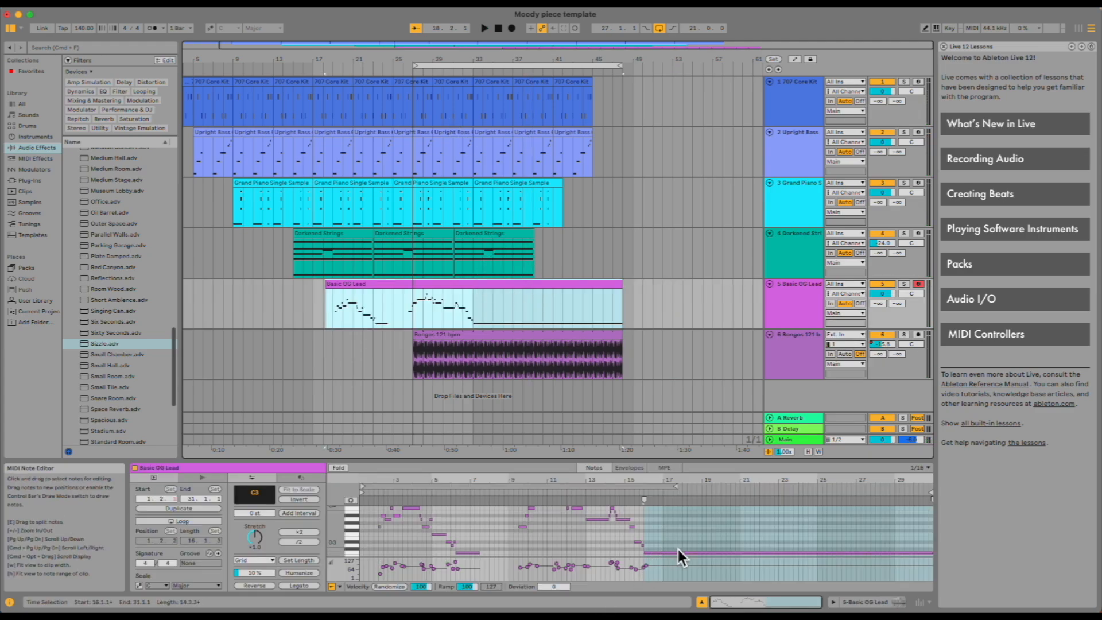
{"action": "left_click", "coordinate": [574, 270]}
{"action": "left_click", "coordinate": [504, 236]}
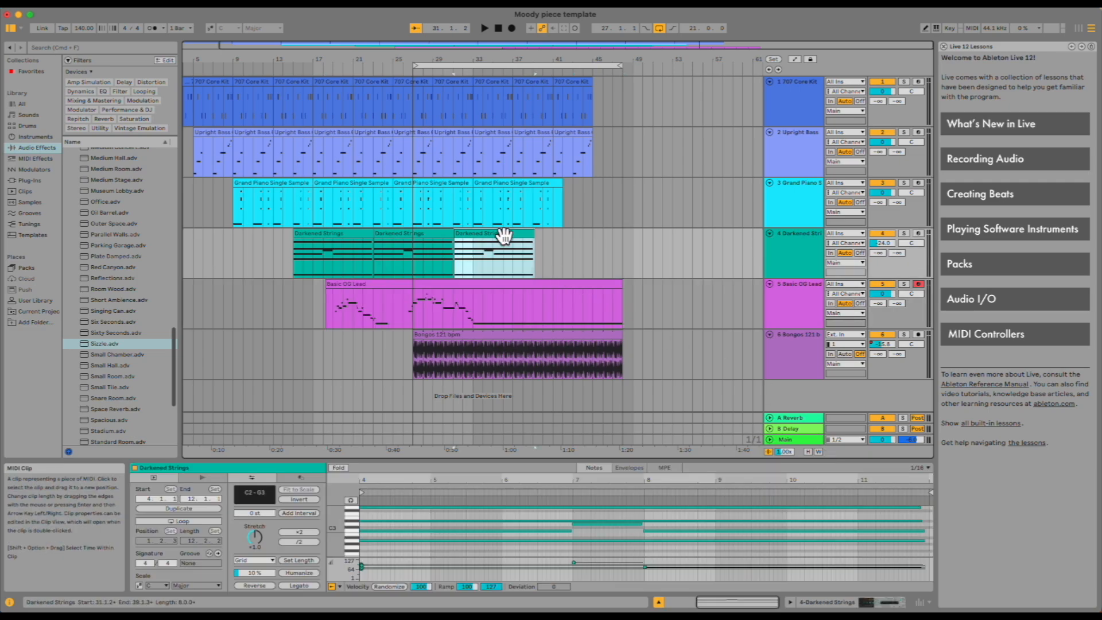
{"action": "scroll", "coordinate": [619, 541], "scroll_direction": "up", "scroll_amount": 2}
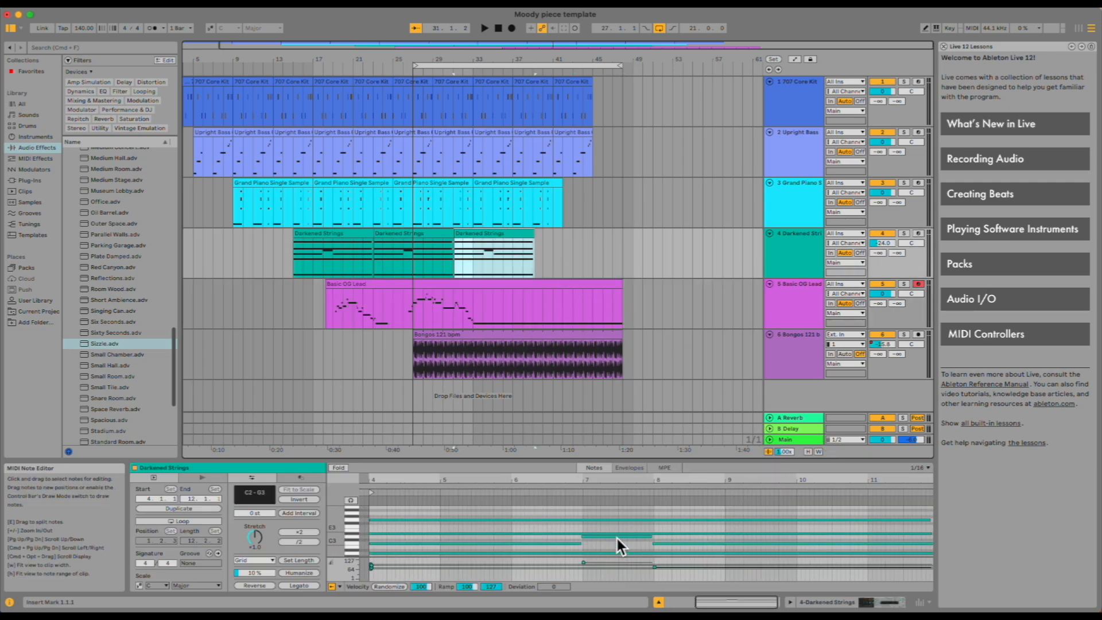
{"action": "scroll", "coordinate": [618, 539], "scroll_direction": "down", "scroll_amount": 2}
{"action": "left_click_drag", "start_coordinate": [601, 464], "coordinate": [588, 249]}
{"action": "scroll", "coordinate": [608, 376], "scroll_direction": "up", "scroll_amount": 3}
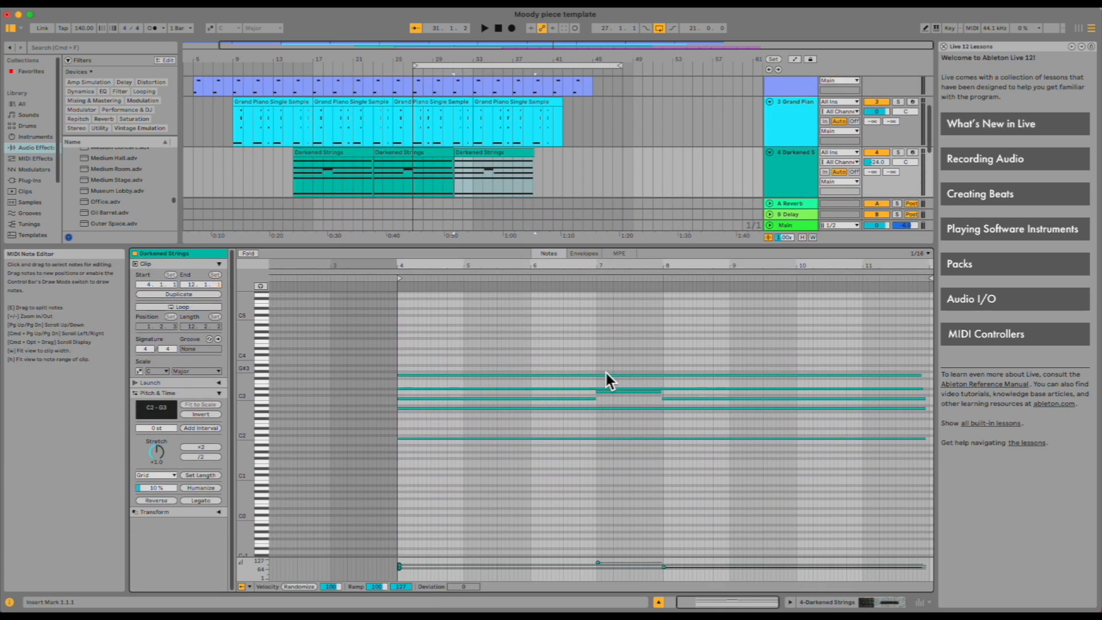
{"action": "scroll", "coordinate": [605, 371], "scroll_direction": "up", "scroll_amount": 1}
{"action": "scroll", "coordinate": [628, 383], "scroll_direction": "up", "scroll_amount": 1}
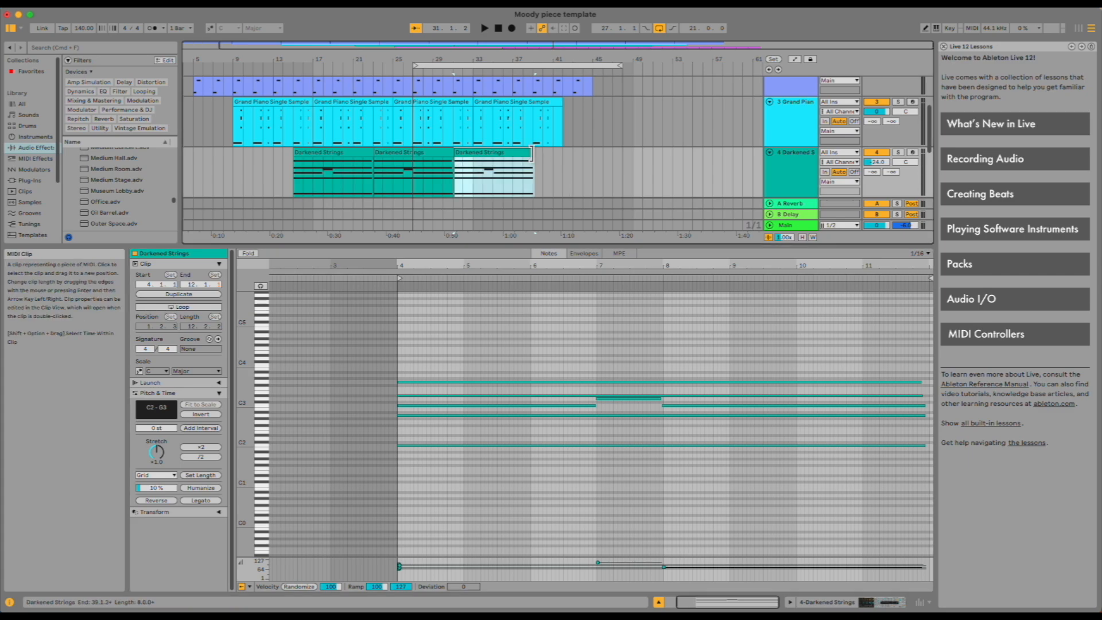
Shorten the G3 note in the Darkened Strings clip so it ends before the clip end.
{"action": "mouse_move", "coordinate": [533, 154]}
{"action": "left_mouse_down"}
{"action": "mouse_move", "coordinate": [627, 160]}
{"action": "mouse_move", "coordinate": [538, 164]}
{"action": "left_mouse_up"}
{"action": "scroll", "coordinate": [553, 341], "scroll_direction": "down", "scroll_amount": 1}
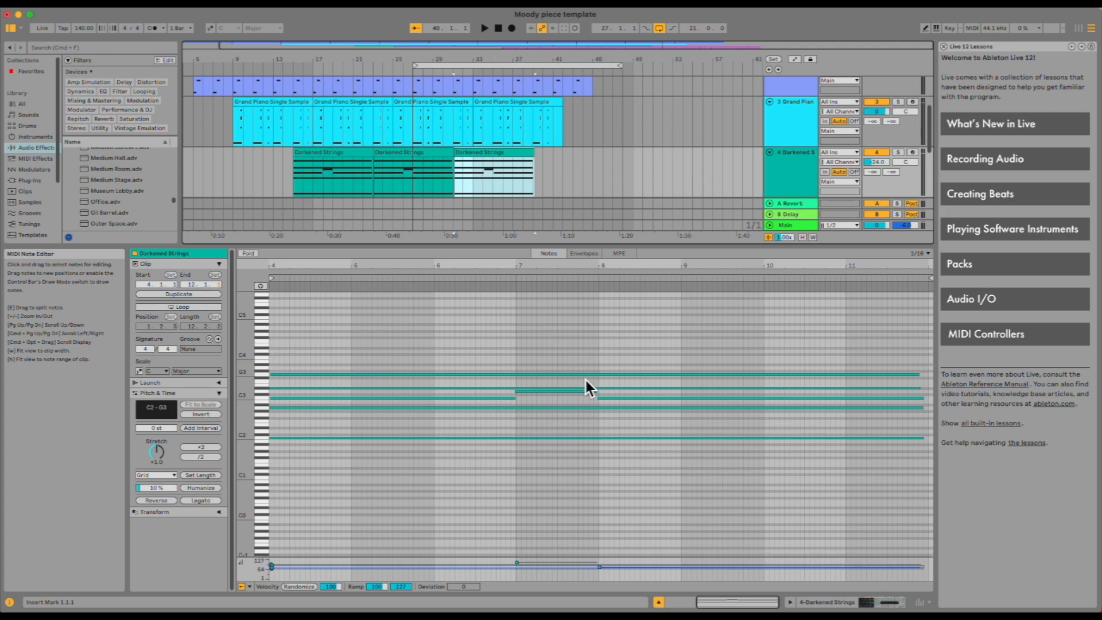
{"action": "left_click", "coordinate": [626, 376]}
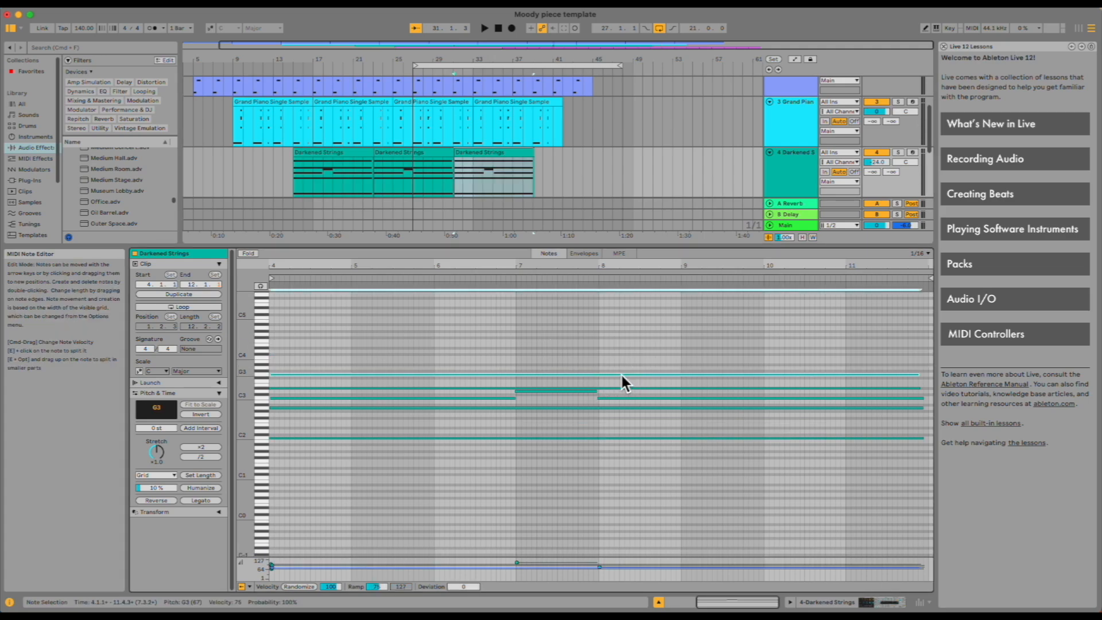
{"action": "left_click_drag", "start_coordinate": [928, 383], "coordinate": [859, 373]}
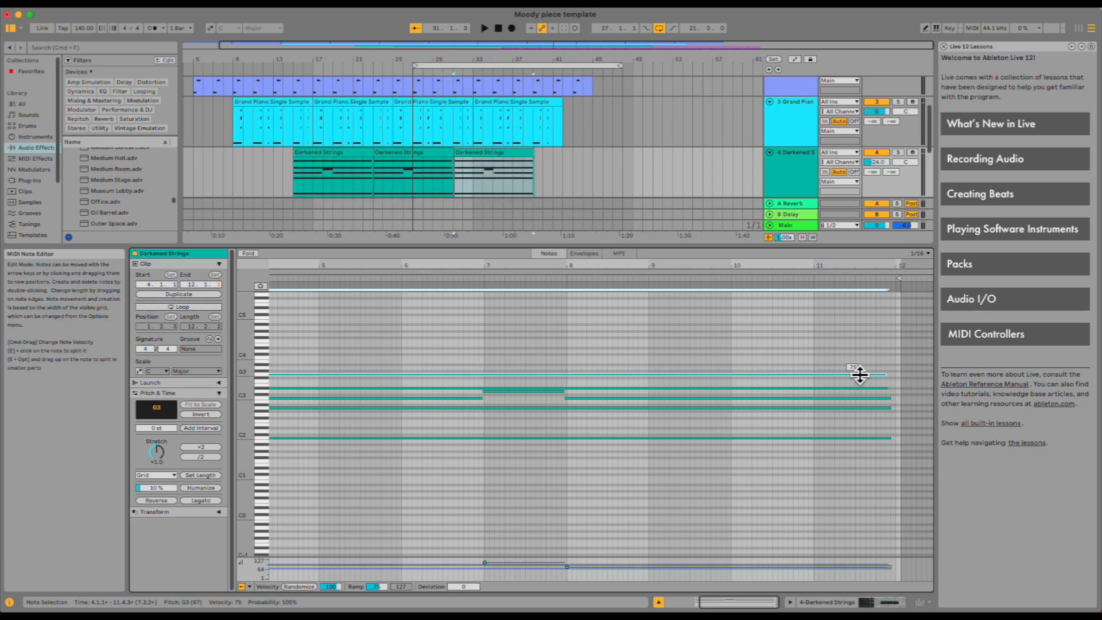
{"action": "left_click", "coordinate": [809, 344]}
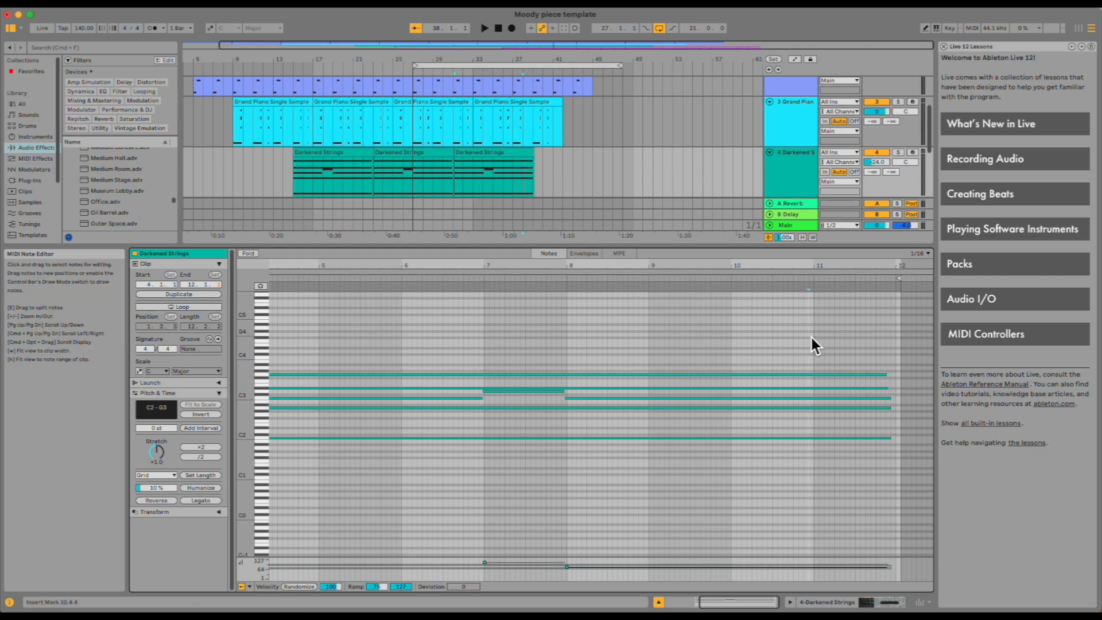
Inspect the notes in the 707 Core Kit and Upright Bass clips.
{"action": "scroll", "coordinate": [575, 175], "scroll_direction": "up", "scroll_amount": 3}
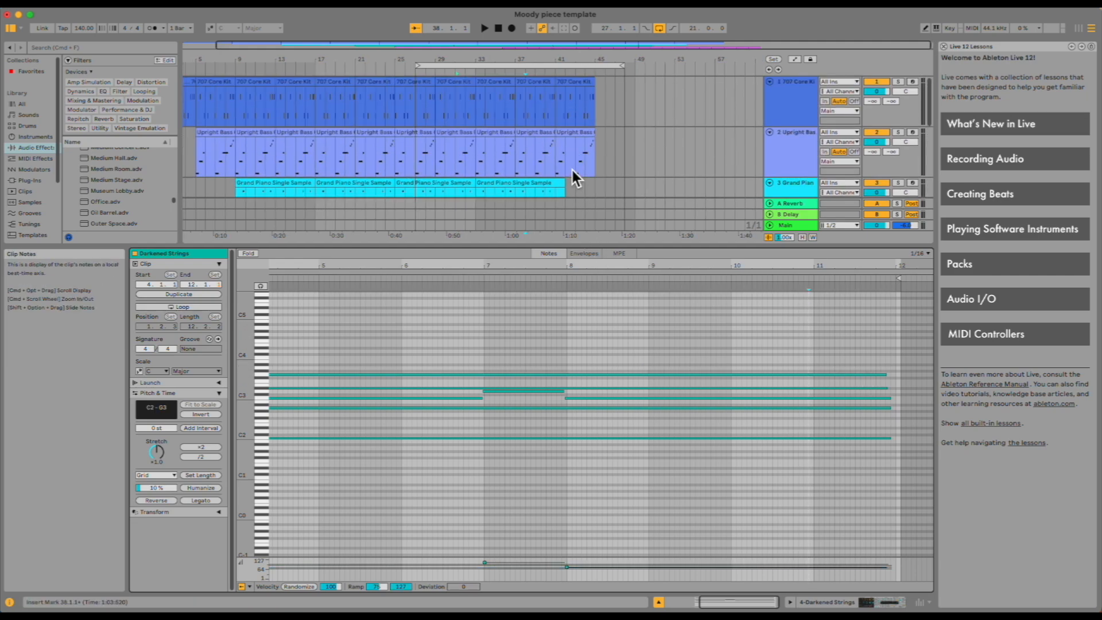
{"action": "left_click", "coordinate": [533, 92]}
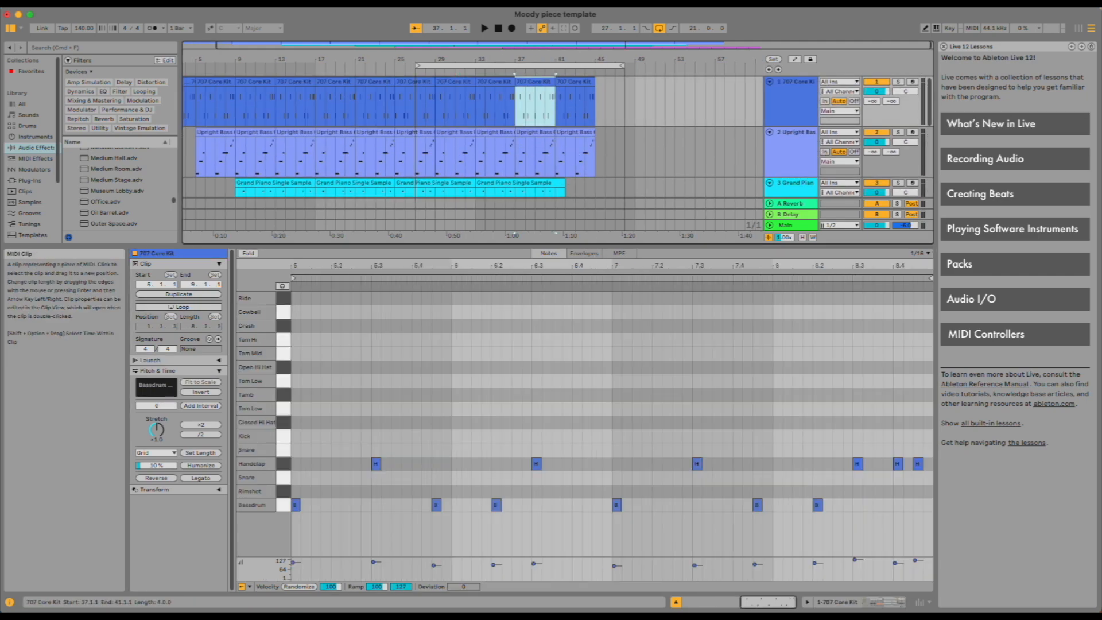
{"action": "left_click", "coordinate": [497, 505]}
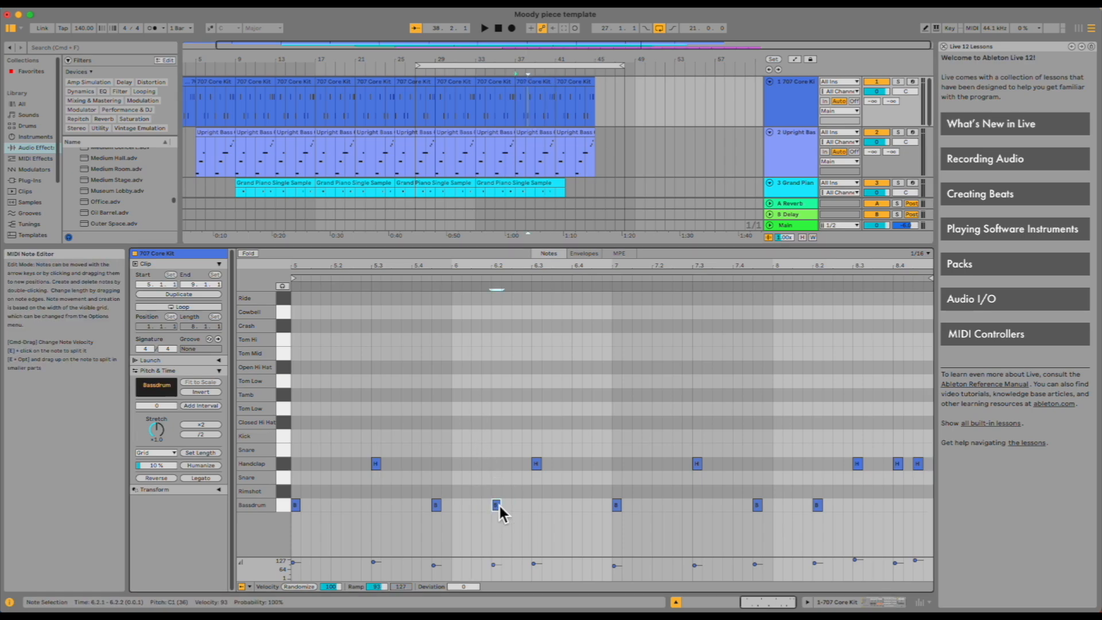
{"action": "left_click", "coordinate": [537, 464]}
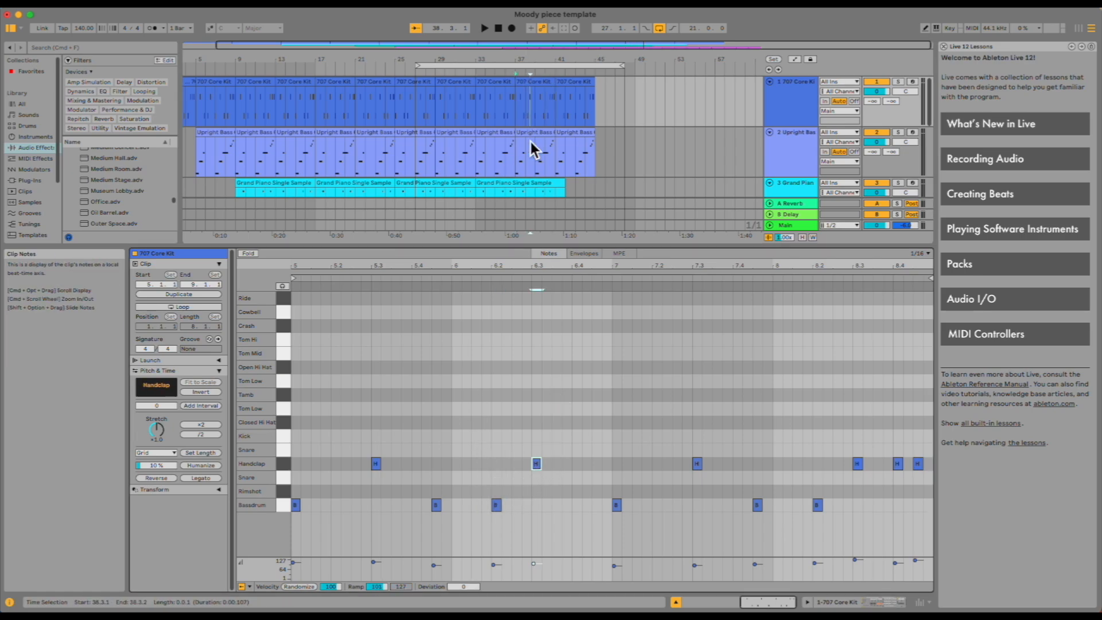
{"action": "left_click", "coordinate": [504, 148]}
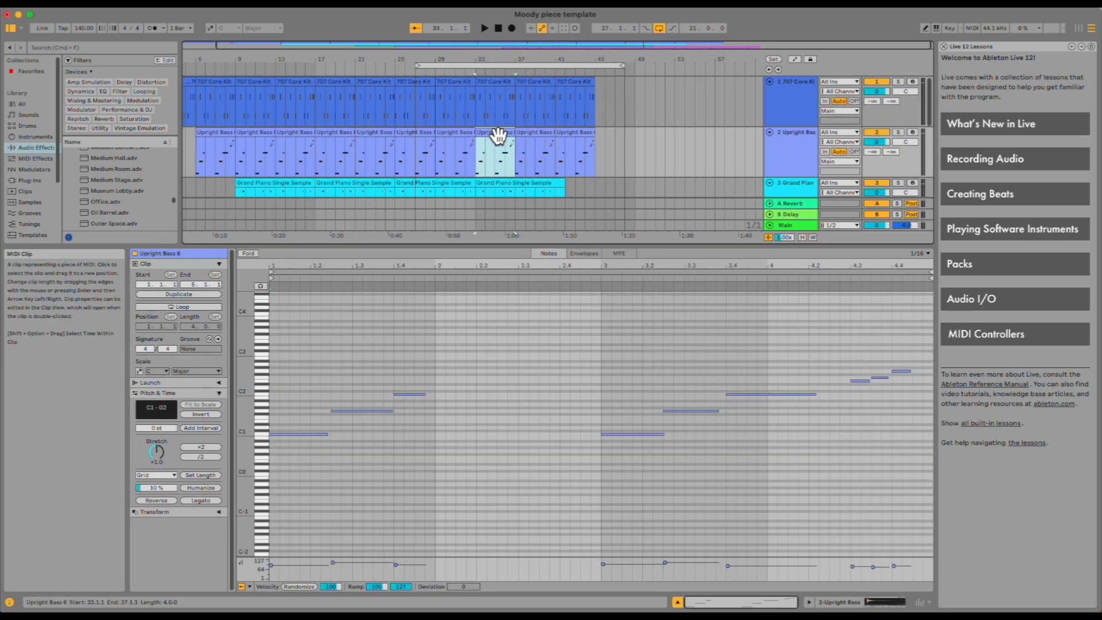
{"action": "left_click", "coordinate": [502, 97]}
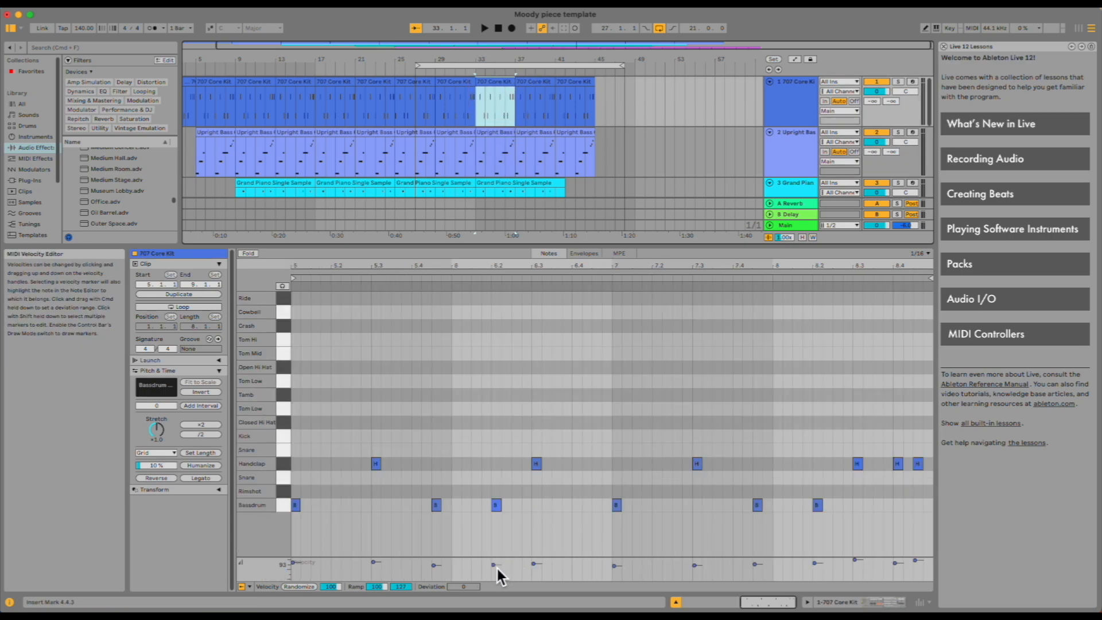
Raise the velocity of the Bassdrum note at 6.2 in the 707 Core Kit clip to about 106.
{"action": "left_click", "coordinate": [494, 566]}
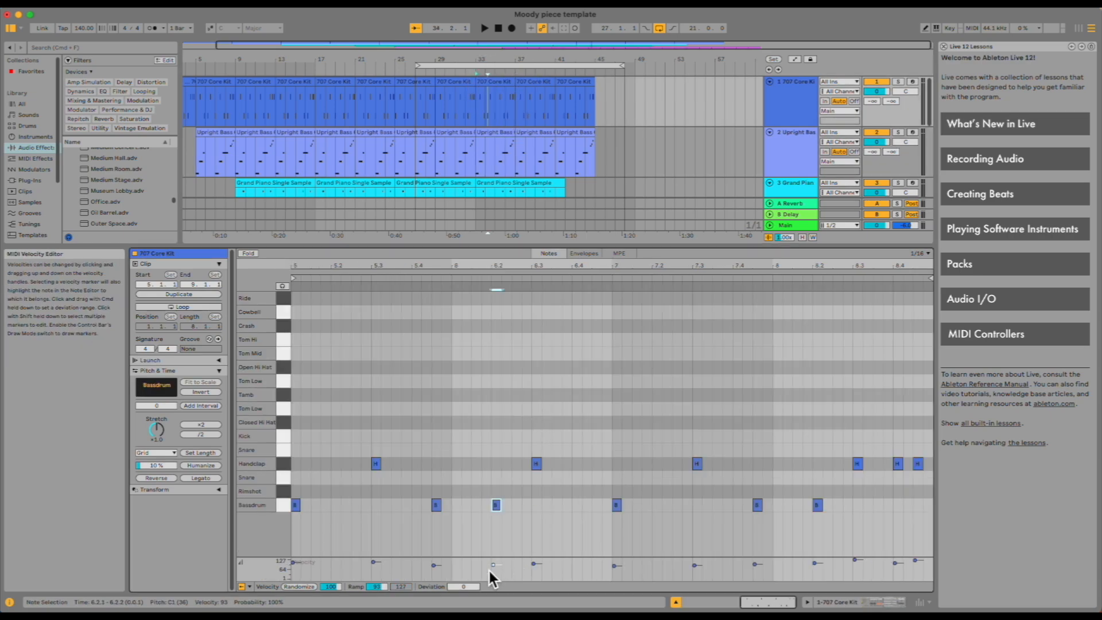
{"action": "left_click_drag", "start_coordinate": [494, 566], "coordinate": [494, 560]}
{"action": "left_click_drag", "start_coordinate": [494, 559], "coordinate": [494, 568]}
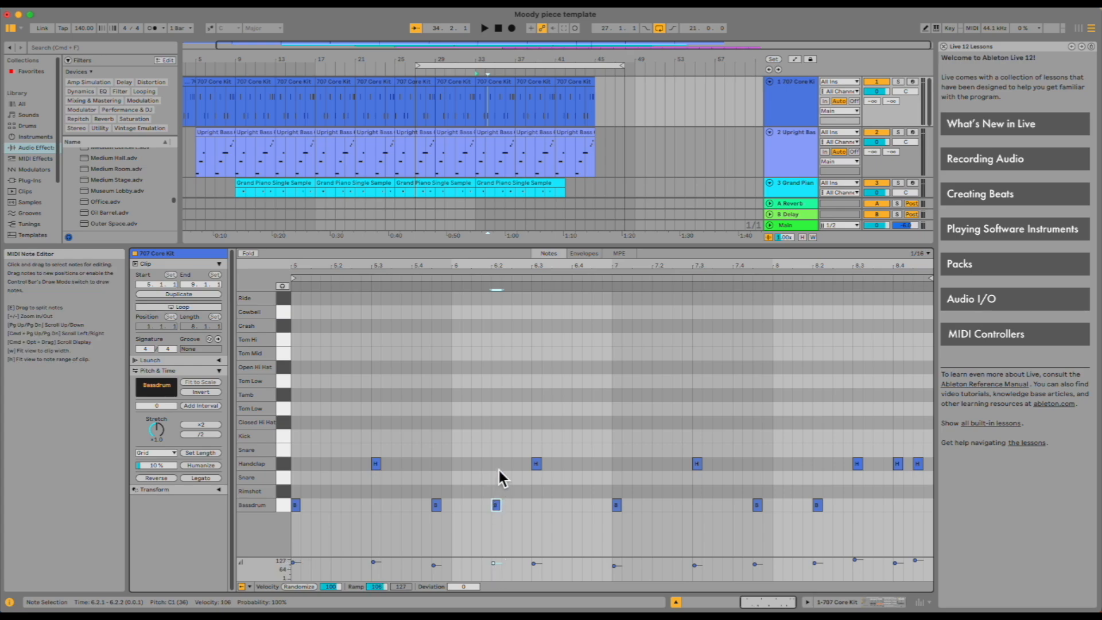
{"action": "mouse_move", "coordinate": [501, 506]}
{"action": "left_mouse_down"}
{"action": "mouse_move", "coordinate": [537, 512]}
{"action": "mouse_move", "coordinate": [514, 520]}
{"action": "mouse_move", "coordinate": [500, 508]}
{"action": "left_mouse_up"}
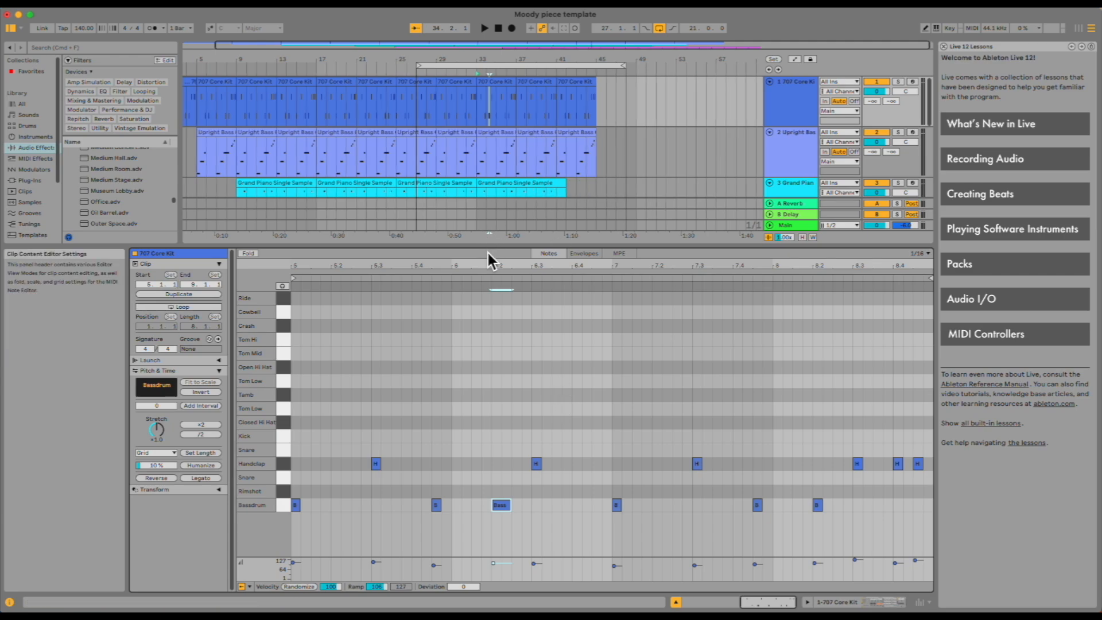
Save the Live Set under a new name, prefixing it with the author's name and a dash.
{"action": "left_click_drag", "start_coordinate": [496, 253], "coordinate": [495, 465]}
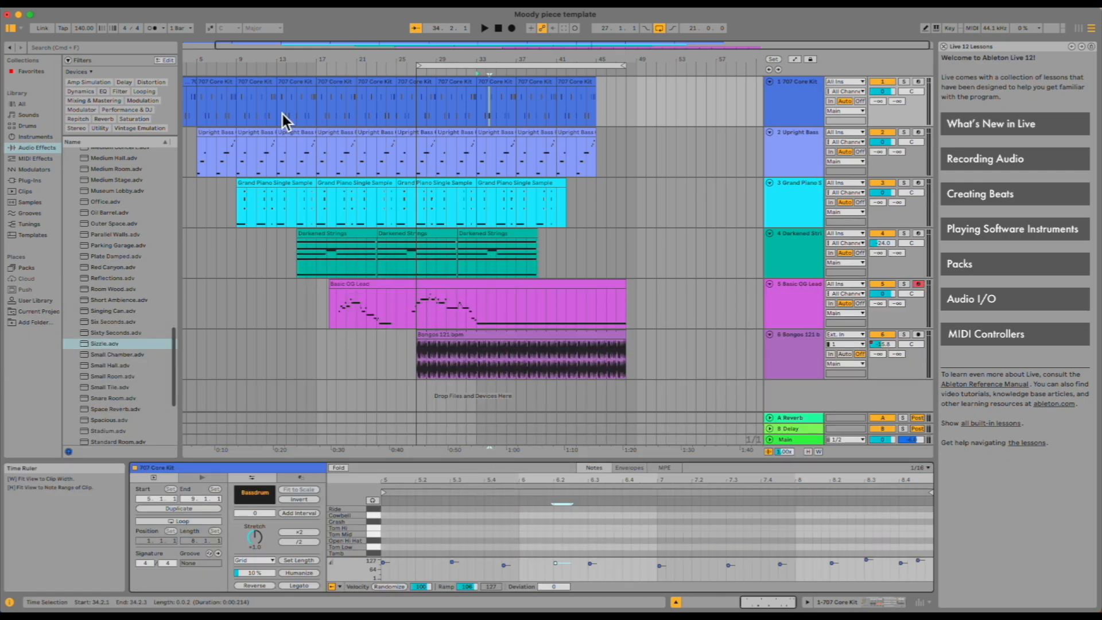
{"action": "left_click", "coordinate": [65, 5]}
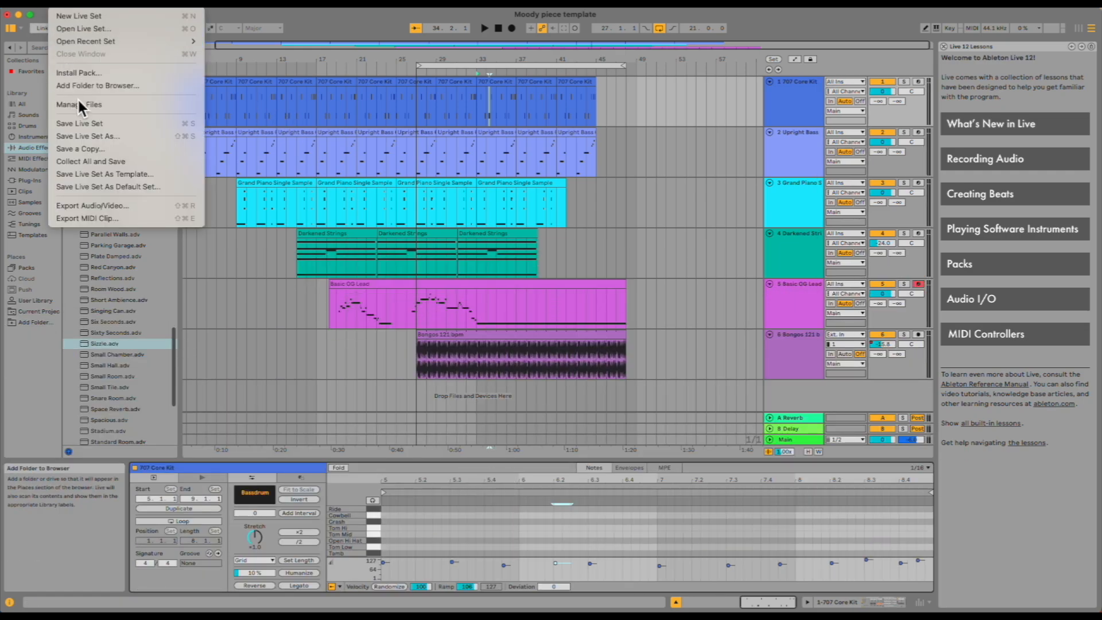
{"action": "left_click", "coordinate": [122, 134]}
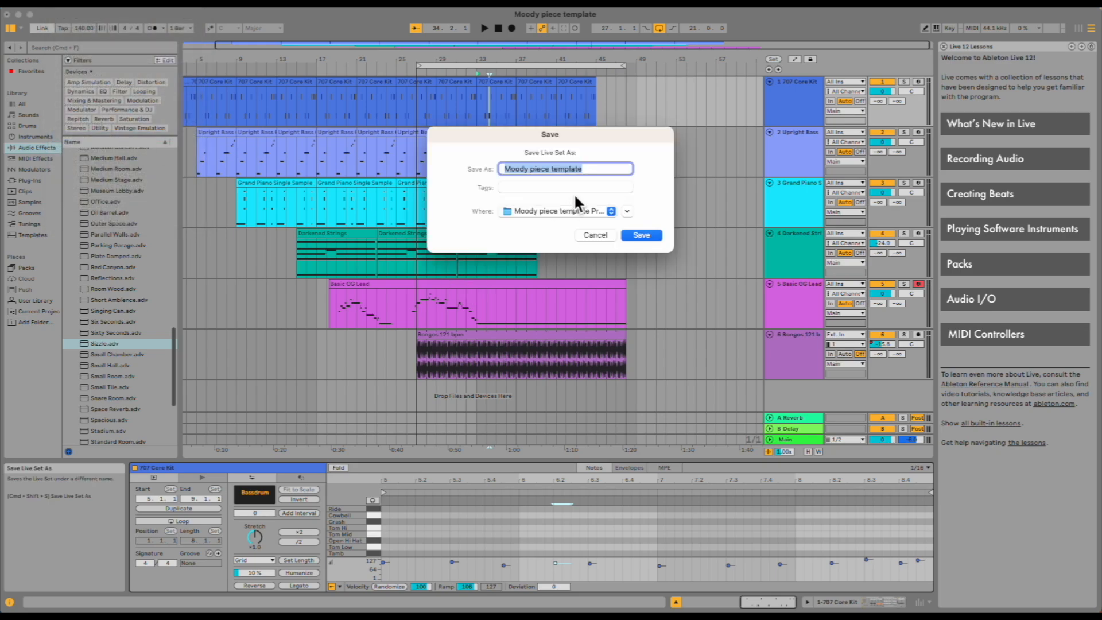
{"action": "left_click", "coordinate": [503, 170]}
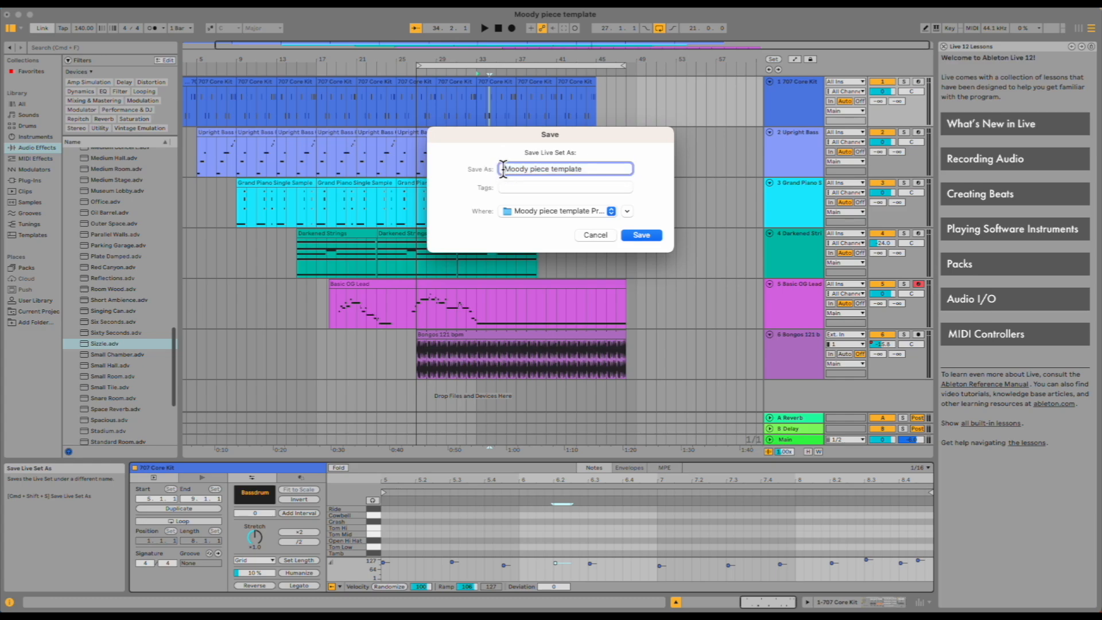
{"action": "type", "text": "Rocco -"}
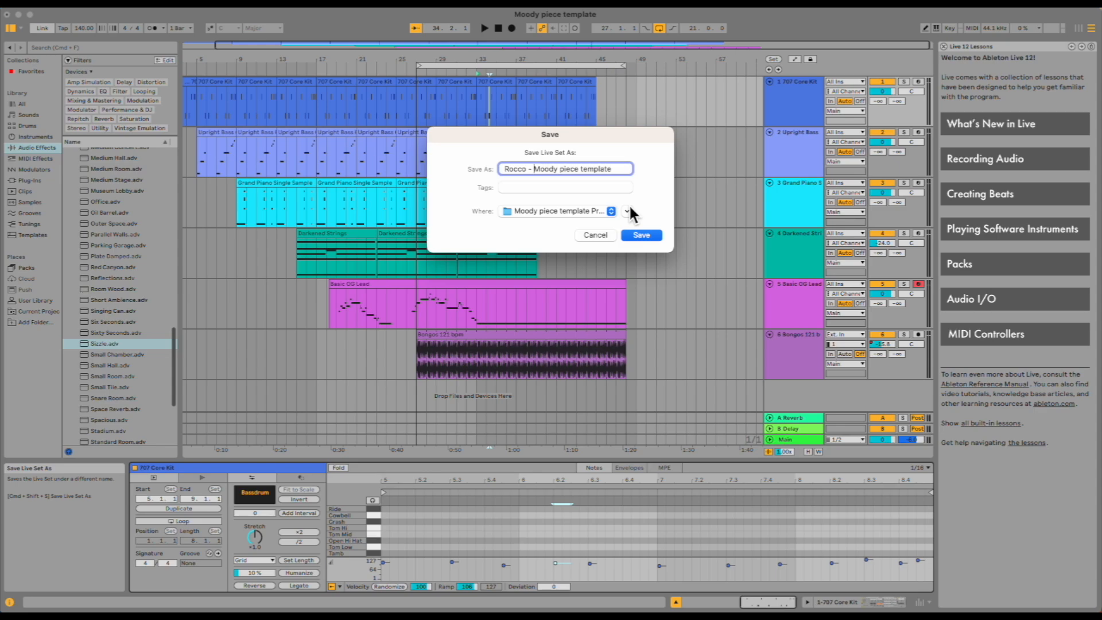